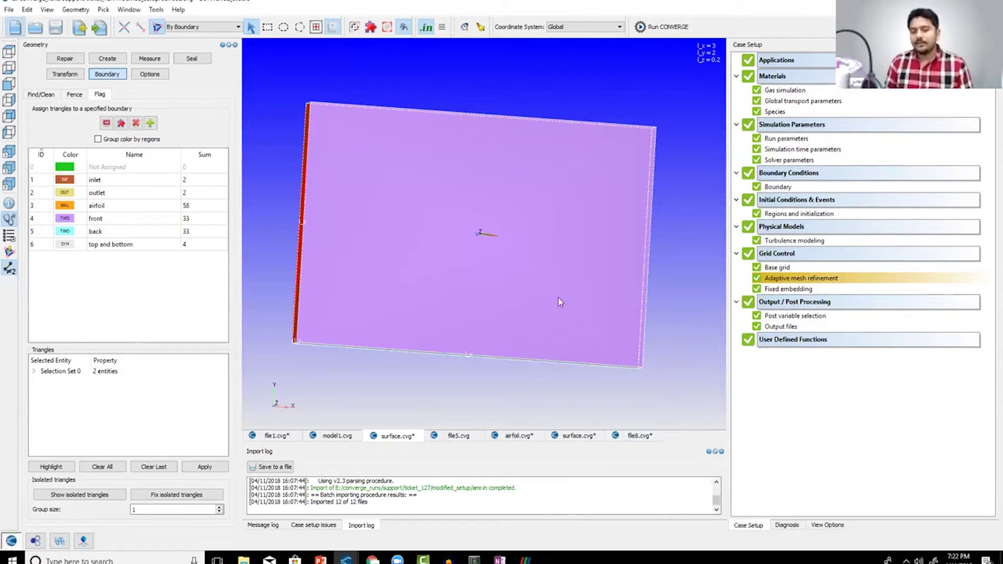
- Create a new project and import the case setup from the E:/converge_runs/fsae directory
click(15, 26)
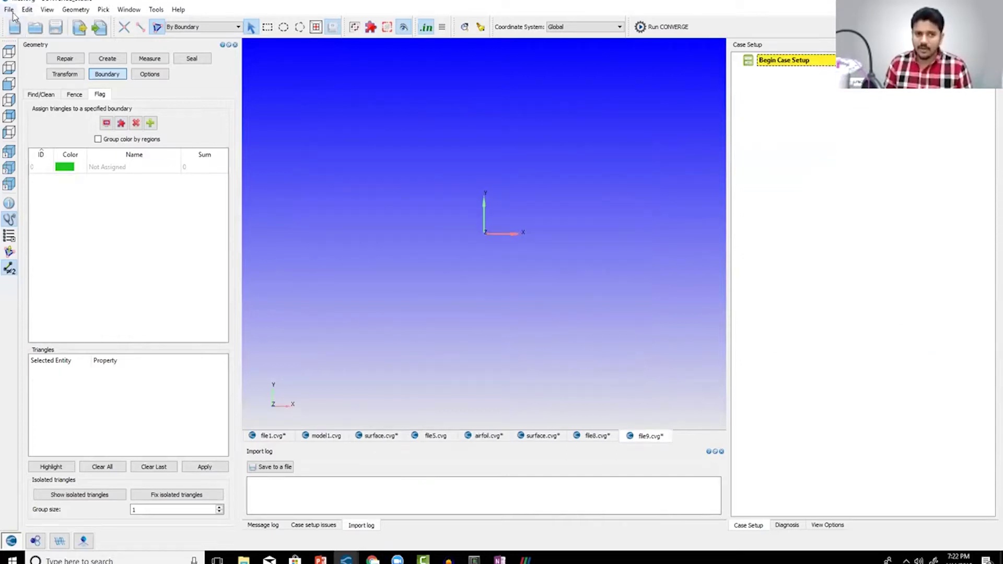
click(10, 10)
mouse_move(49, 99)
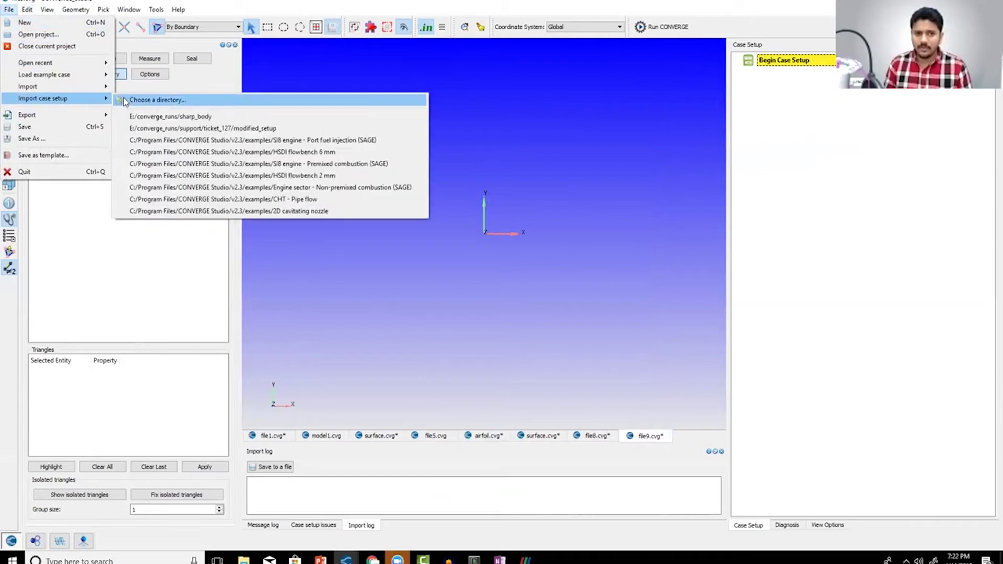
click(136, 99)
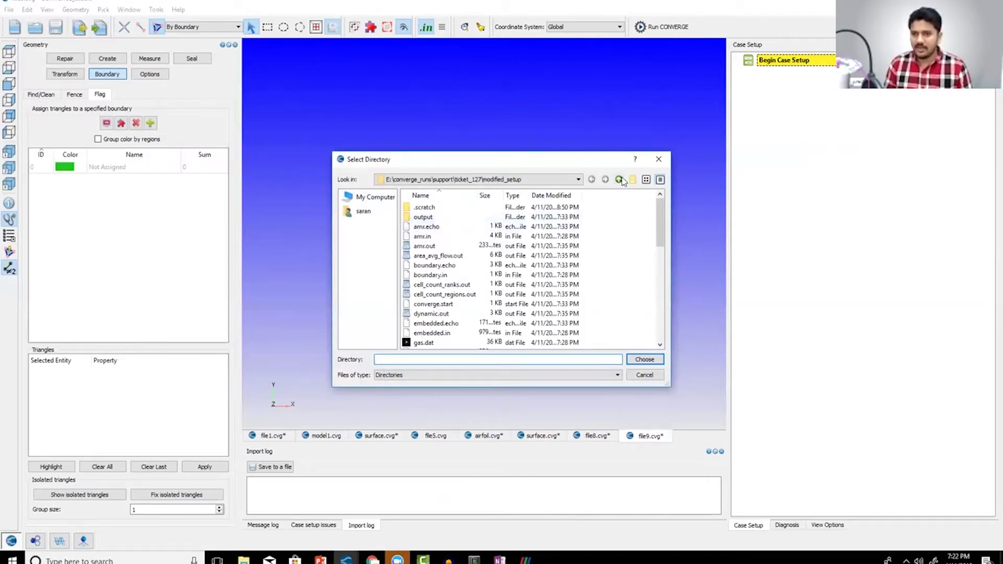
click(619, 180)
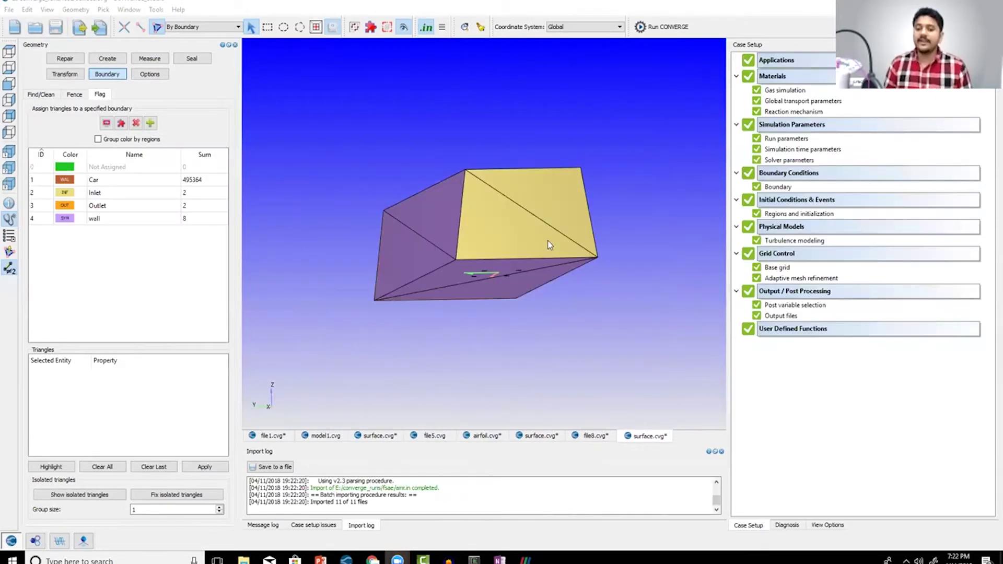
- Hide the Inlet boundary of the tunnel to look inside at the car
mouse_move(548, 241)
mouse_down()
mouse_move(538, 219)
mouse_move(543, 233)
mouse_up()
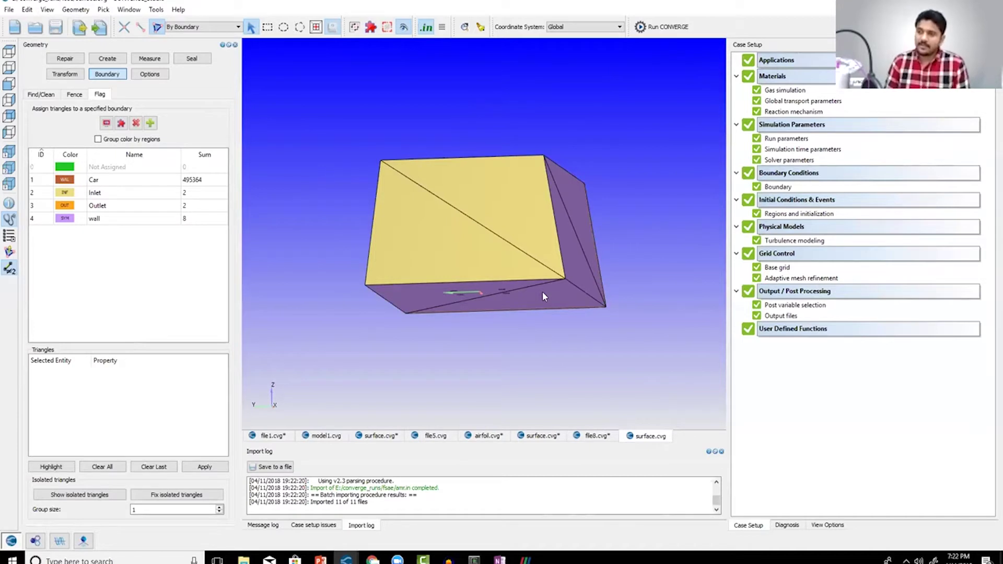
click(493, 198)
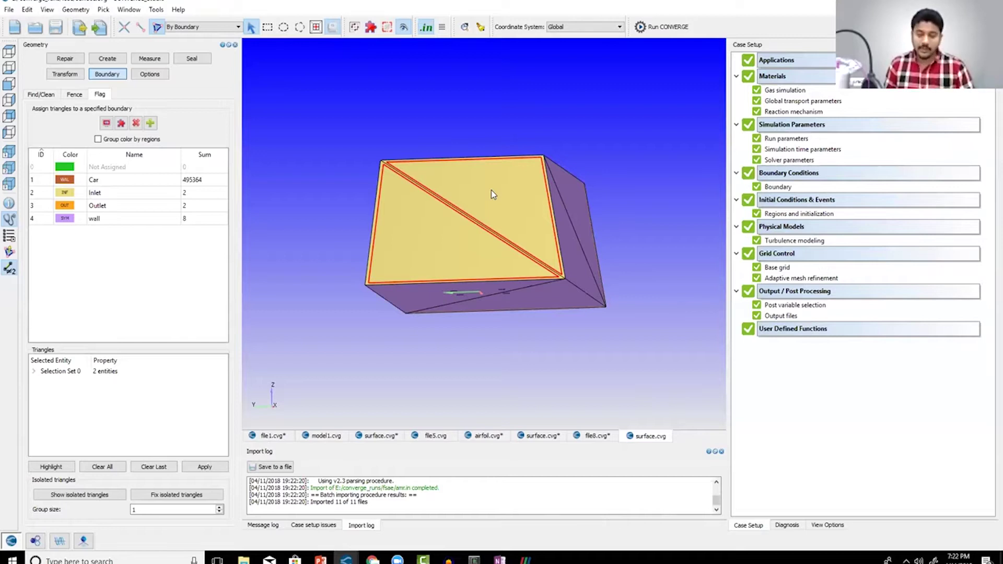
key(h)
mouse_move(477, 287)
middle_down()
mouse_move(439, 287)
mouse_move(480, 291)
middle_up()
scroll(479, 290, up, 4)
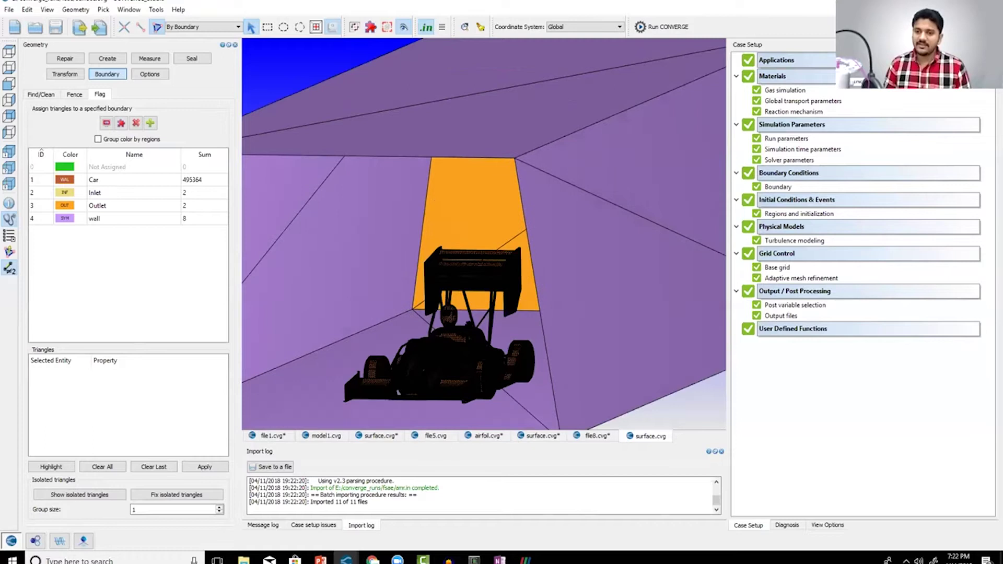
scroll(480, 290, up, 5)
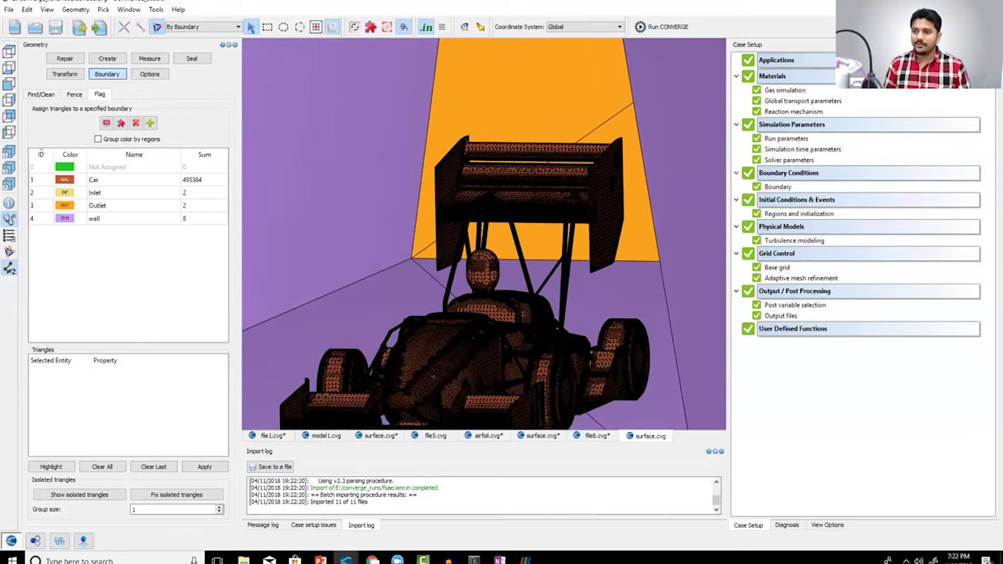
middle_drag(513, 317, 543, 214)
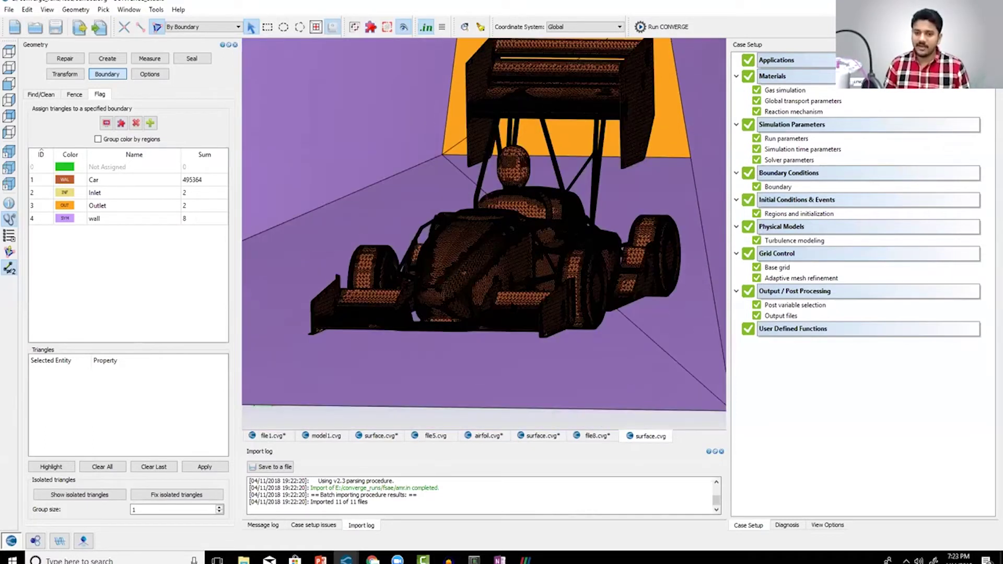
- Hide the wall boundary around the car and inspect the car's surface mesh up close
click(441, 290)
drag(441, 290, 507, 327)
click(456, 325)
scroll(456, 325, down, 4)
click(508, 329)
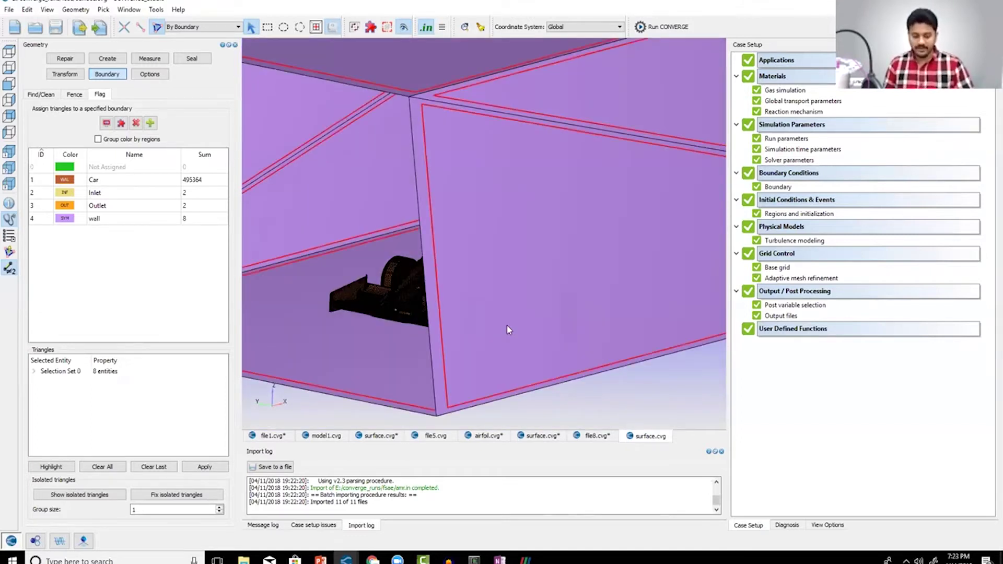
key(h)
scroll(496, 315, up, 1)
scroll(496, 315, down, 3)
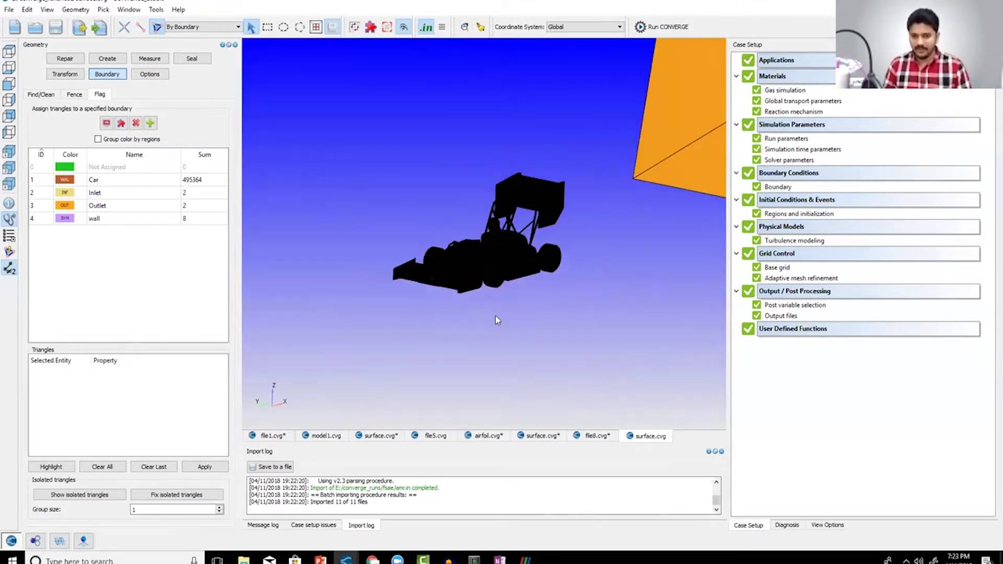
scroll(495, 316, up, 3)
scroll(495, 316, up, 3)
scroll(496, 327, down, 5)
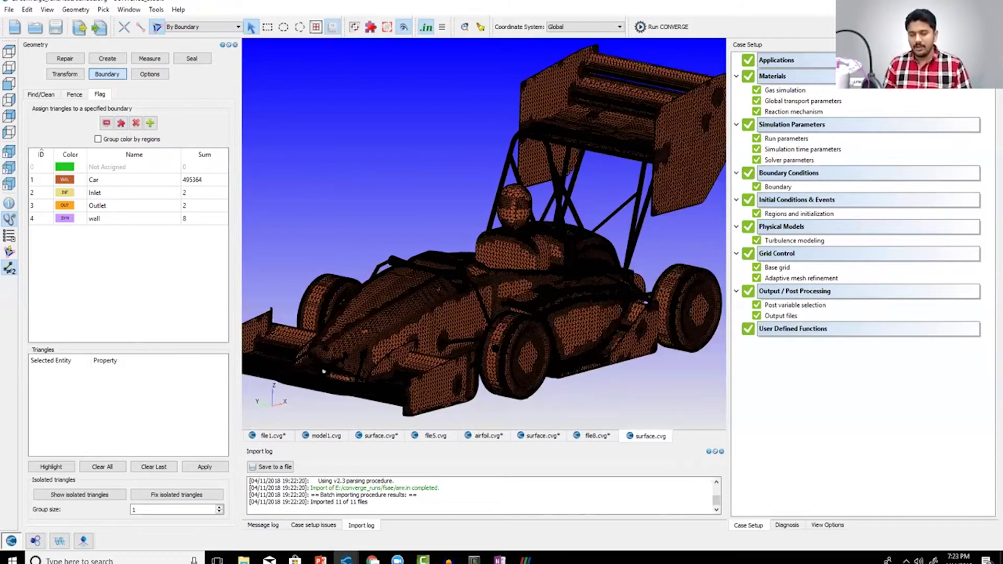
middle_drag(494, 349, 511, 322)
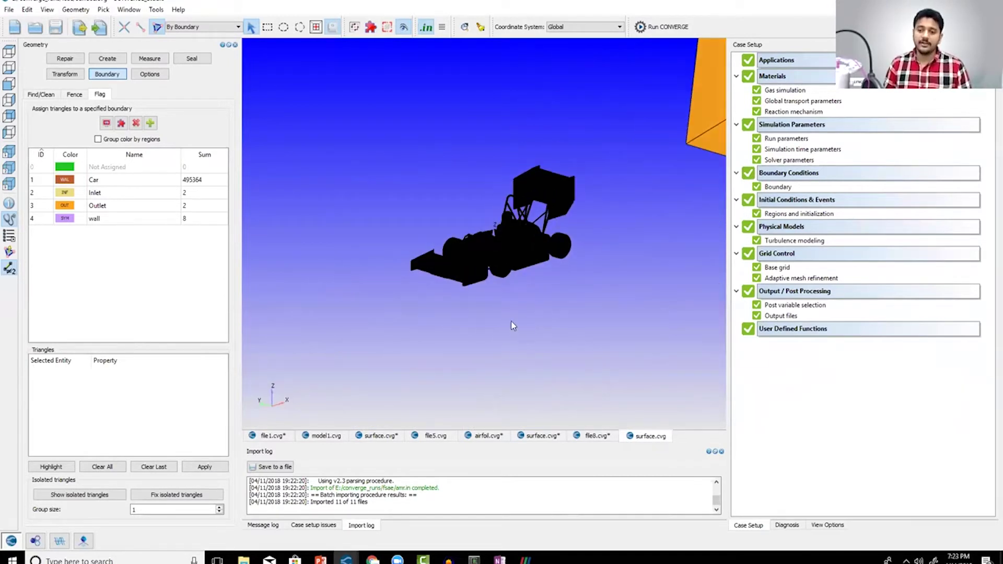
- Show all hidden boundaries of the tunnel geometry again
right_click(511, 321)
click(525, 329)
scroll(513, 347, down, 4)
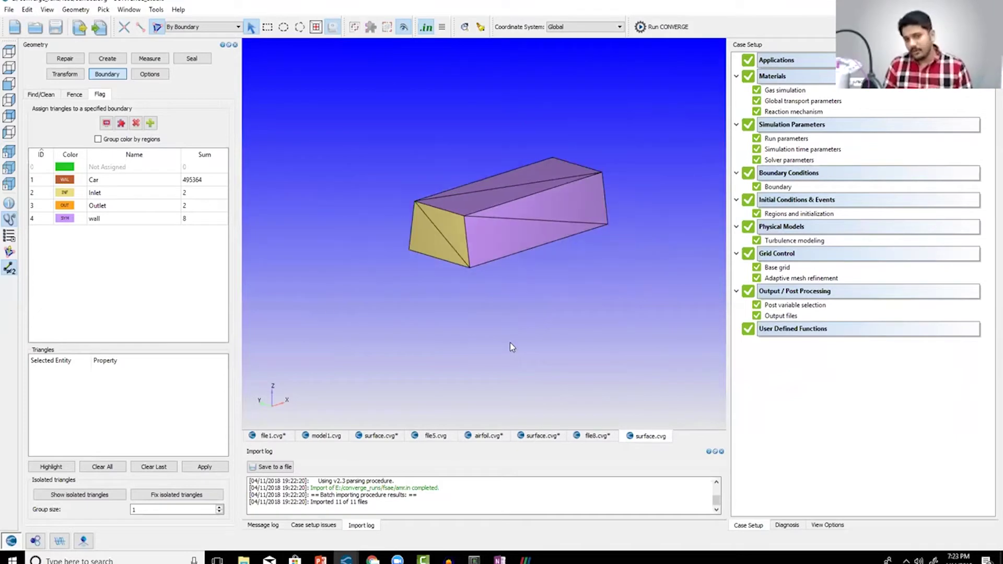
scroll(465, 276, up, 2)
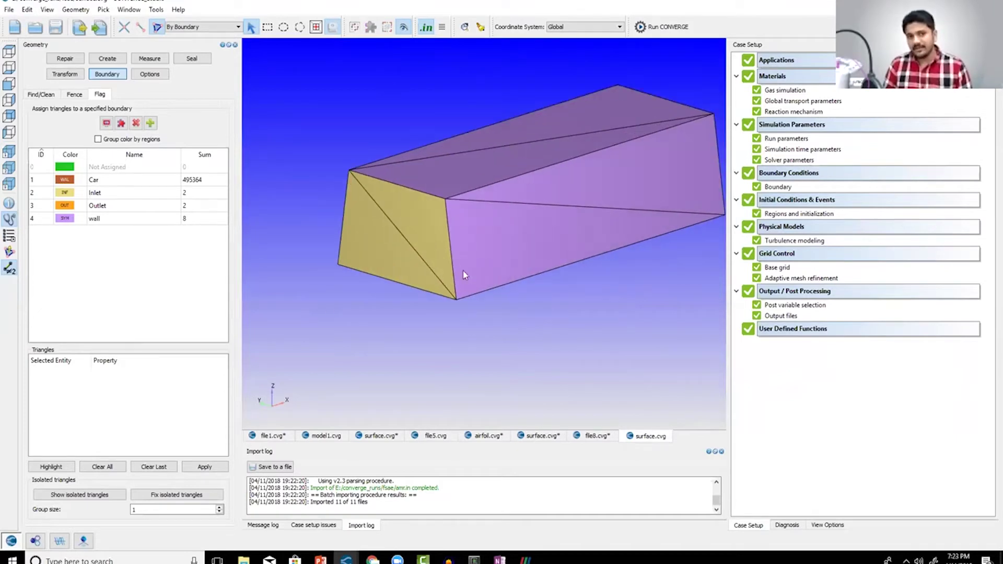
- Set the picking mode to By Angle and hide only the long side face of the tunnel facing the viewer
click(220, 27)
click(188, 46)
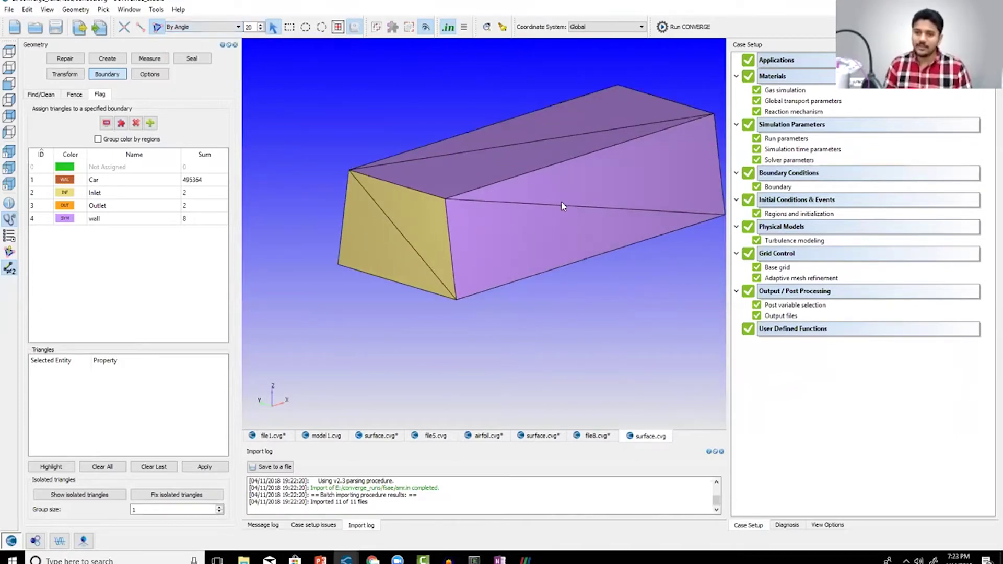
click(577, 236)
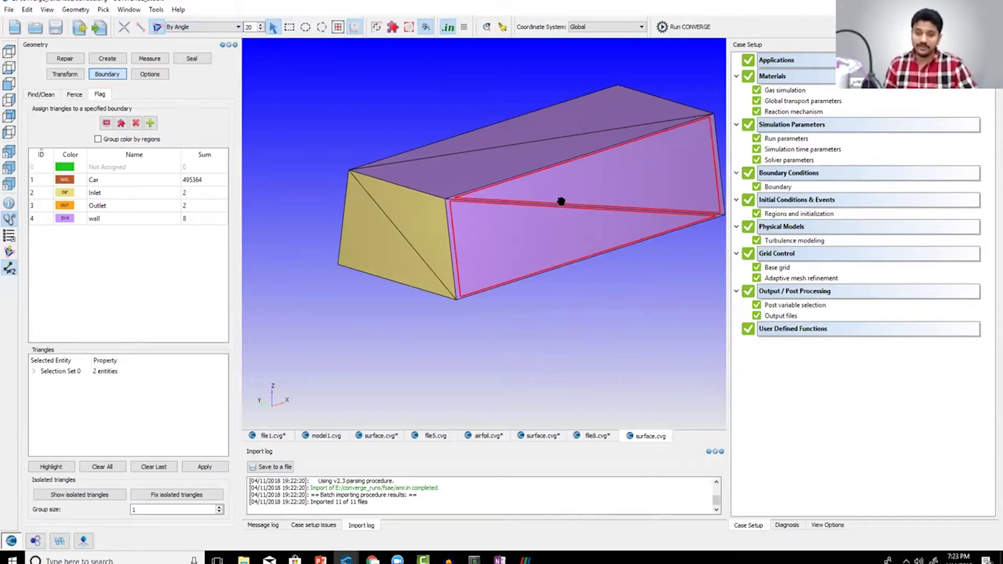
key(h)
scroll(560, 204, up, 1)
drag(560, 204, 546, 196)
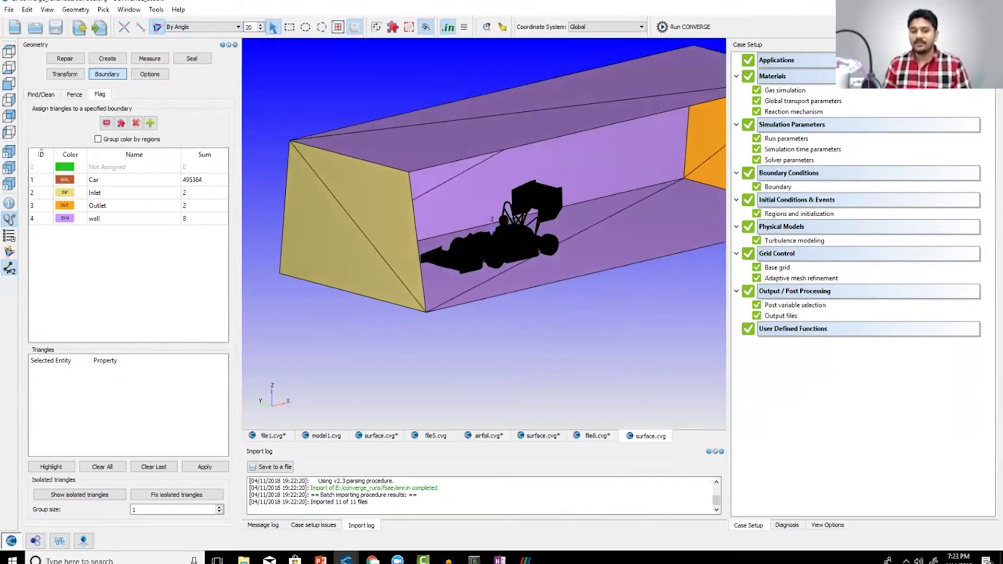
drag(482, 196, 455, 196)
scroll(455, 196, down, 1)
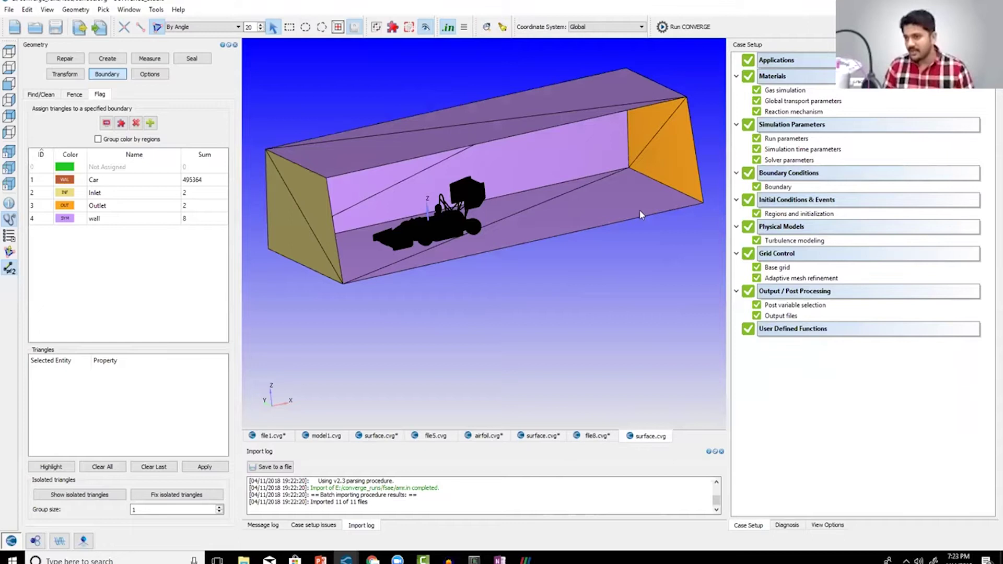
scroll(524, 209, down, 3)
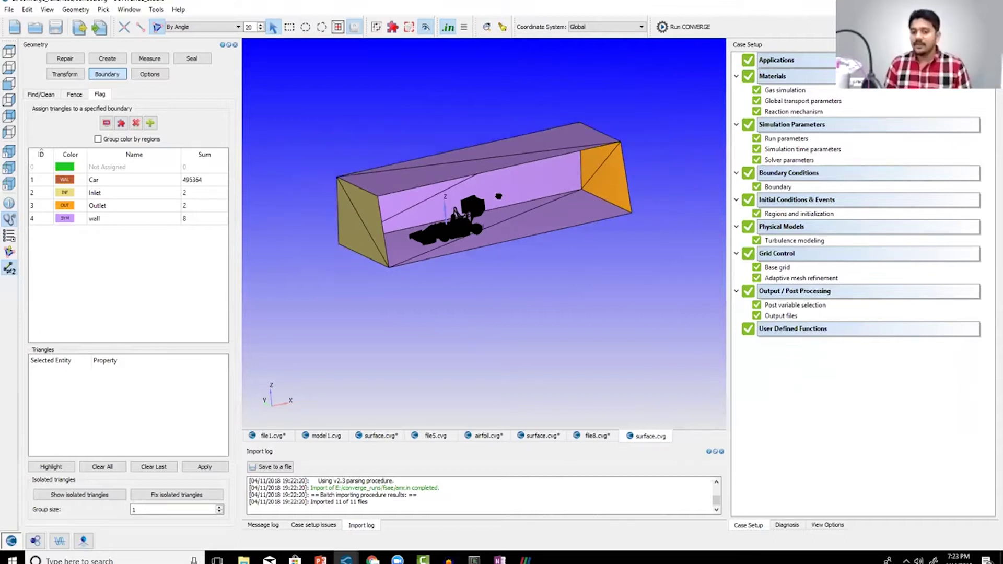
- Hide the upper face of the tunnel and view the car's placement from above and from the side
drag(499, 196, 508, 224)
click(480, 171)
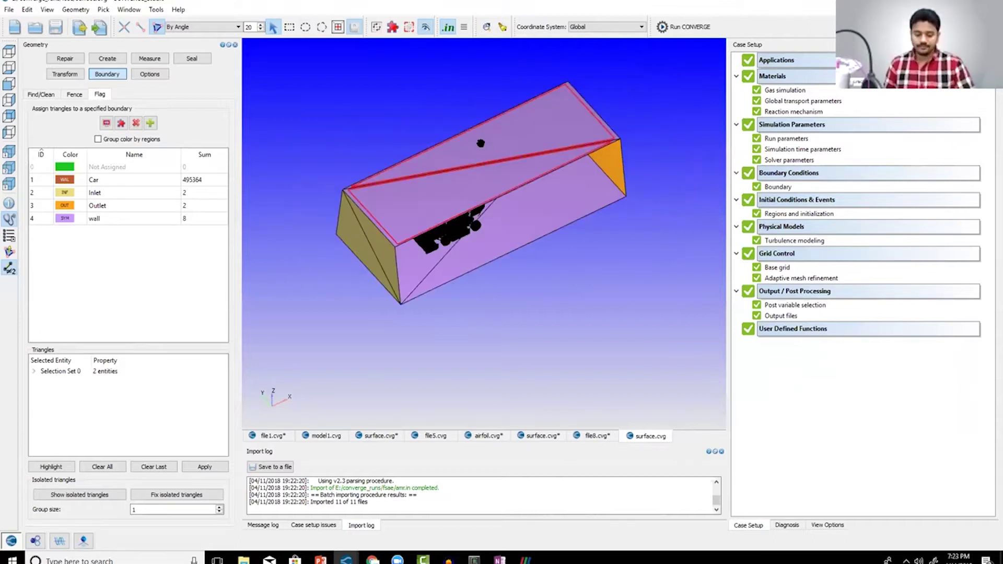
key(h)
drag(438, 181, 473, 316)
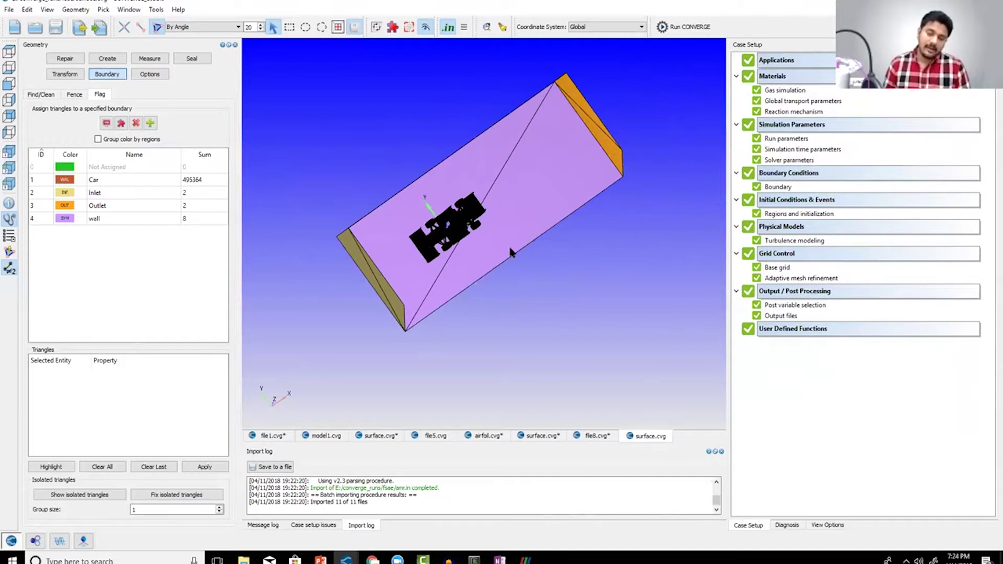
scroll(555, 345, down, 3)
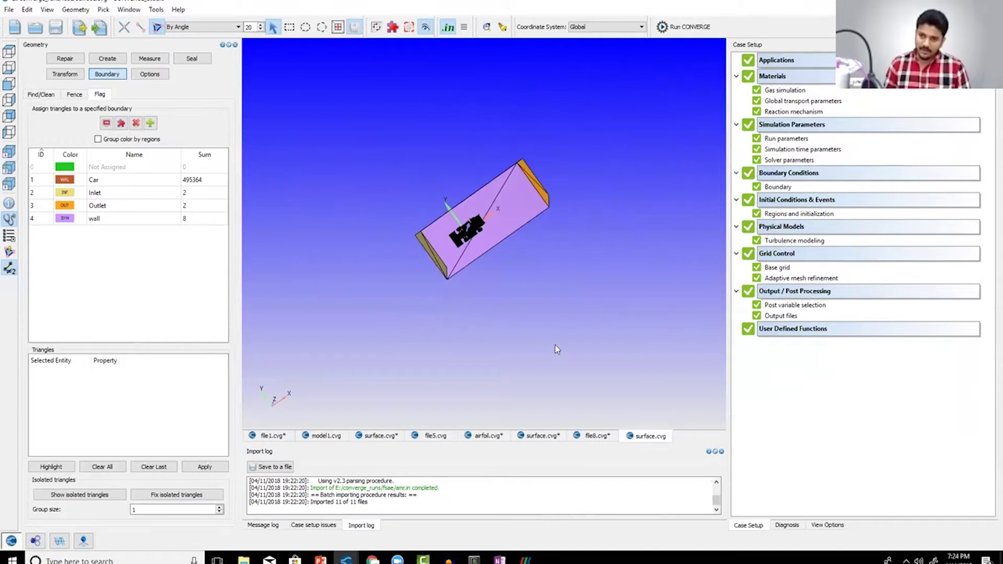
scroll(555, 345, up, 4)
drag(453, 295, 387, 163)
drag(526, 286, 495, 287)
scroll(499, 287, up, 2)
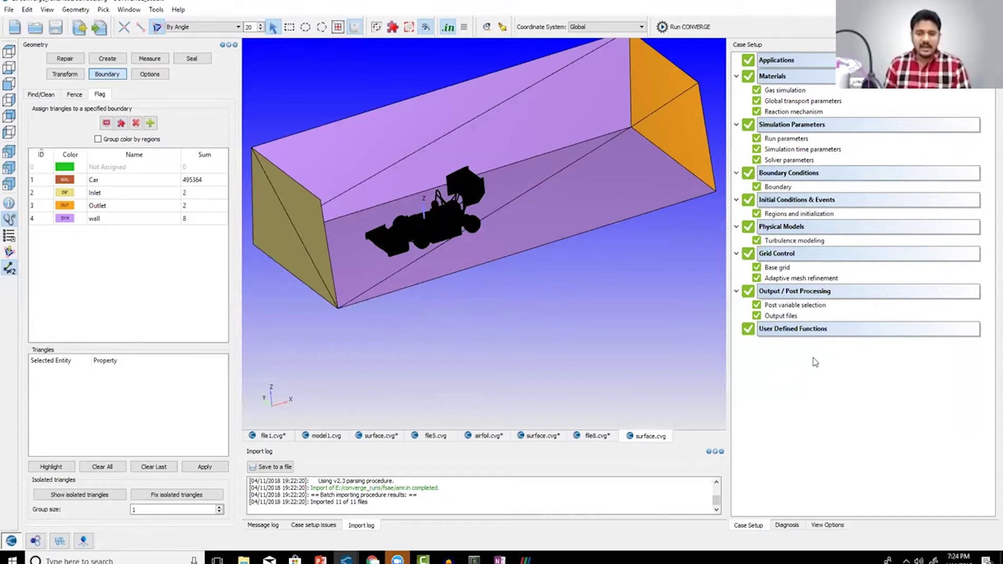
- Switch to the ParaView results and change the render view's colour palette to a black background
click(525, 560)
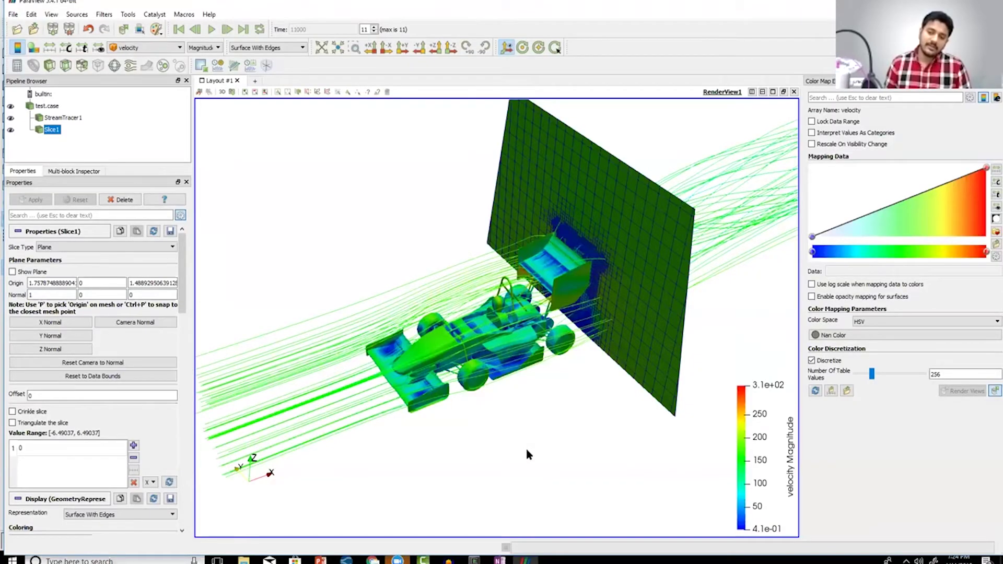
mouse_move(527, 451)
right_down()
mouse_move(526, 415)
mouse_move(529, 453)
right_up()
drag(529, 454, 528, 429)
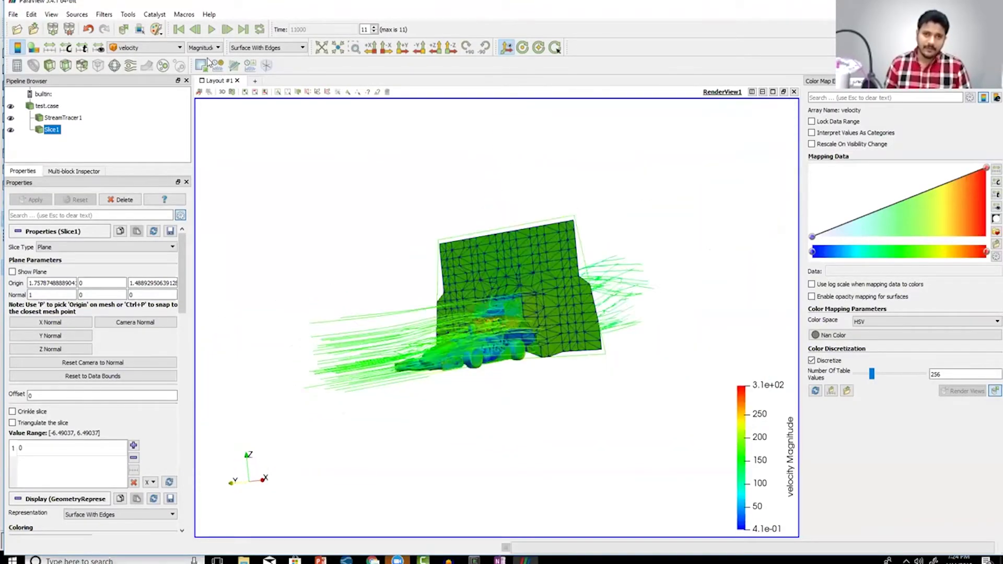
click(157, 29)
click(162, 59)
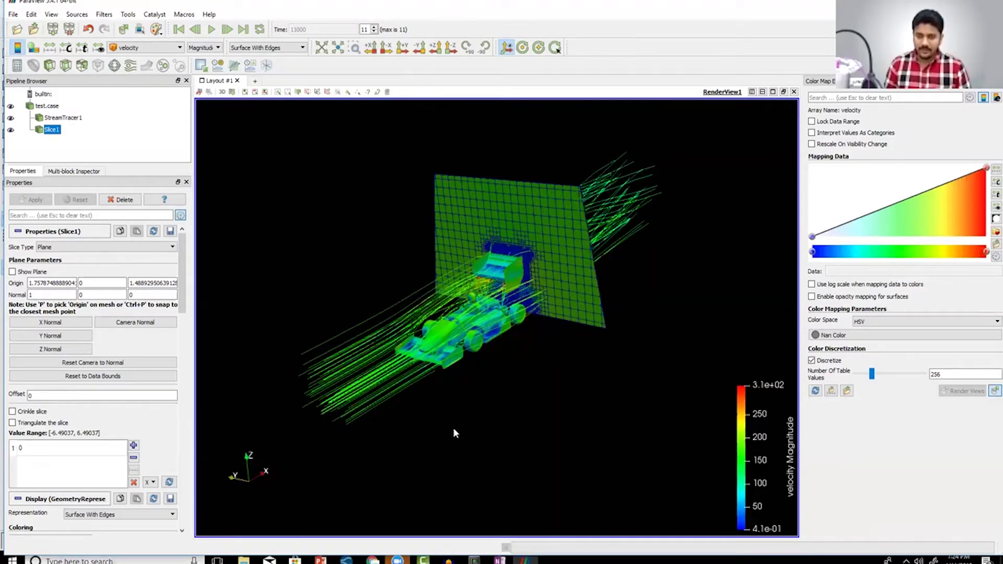
- Examine the velocity streamlines, the refined slice mesh behind the car and the velocity distribution on the bodywork
scroll(454, 433, up, 2)
drag(528, 368, 493, 462)
scroll(555, 421, up, 5)
scroll(537, 398, down, 3)
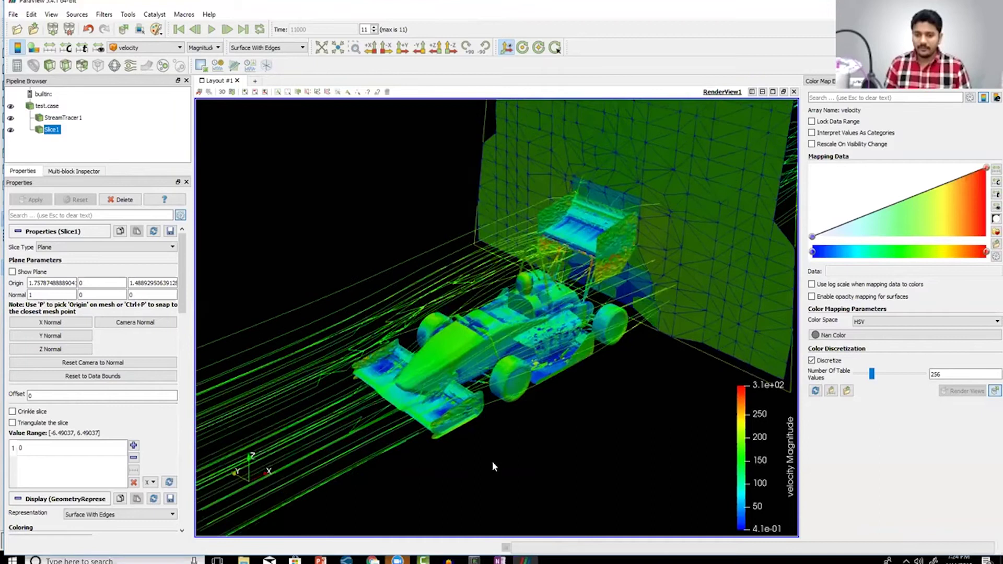
scroll(492, 462, down, 5)
right_drag(491, 462, 501, 278)
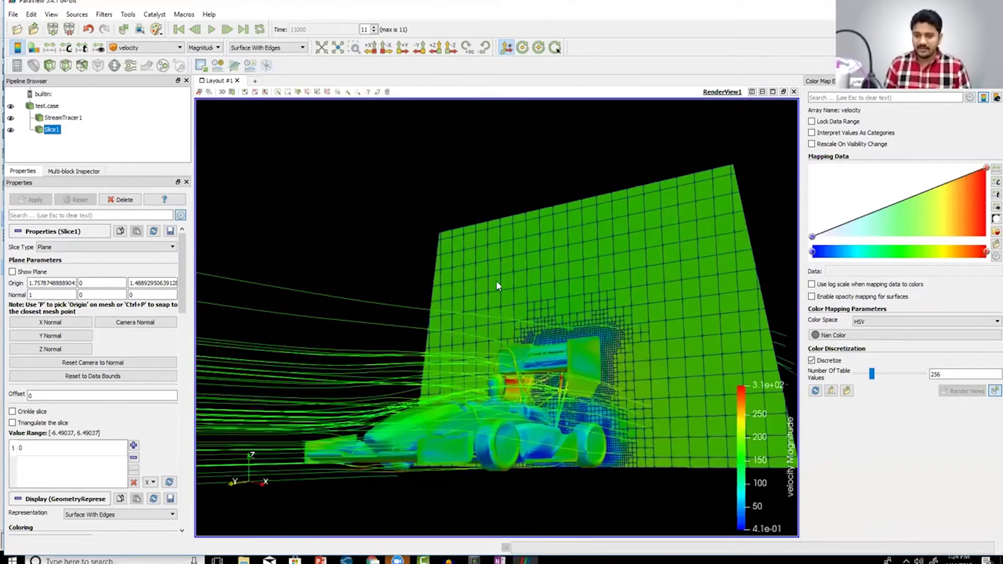
middle_drag(527, 370, 522, 287)
right_drag(523, 288, 509, 377)
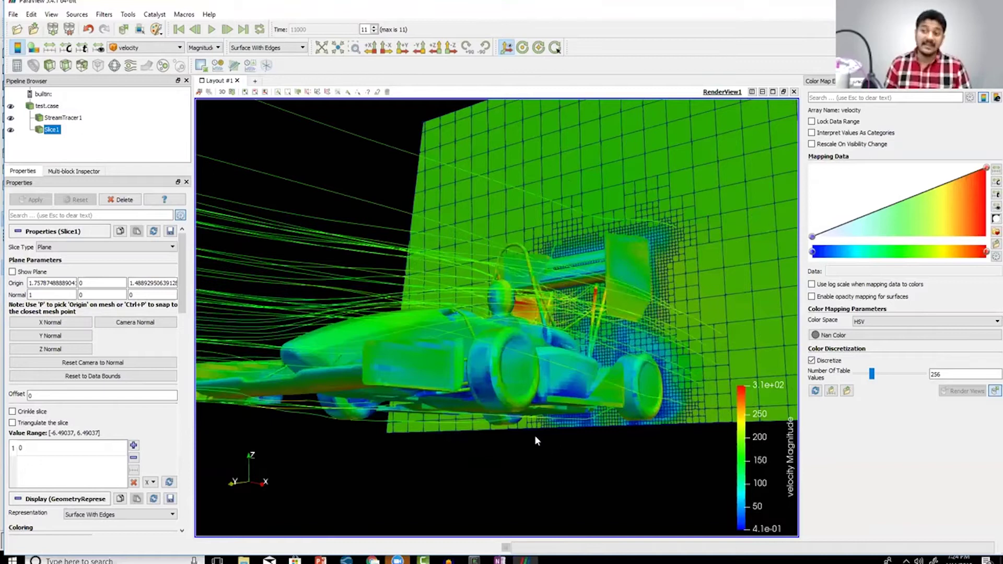
drag(544, 417, 403, 424)
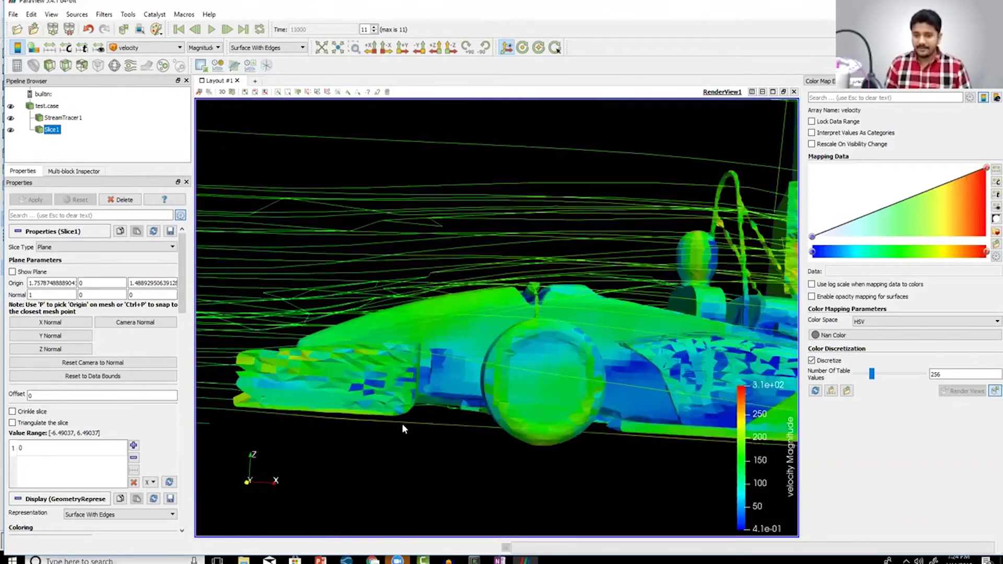
scroll(403, 424, up, 5)
scroll(402, 425, down, 5)
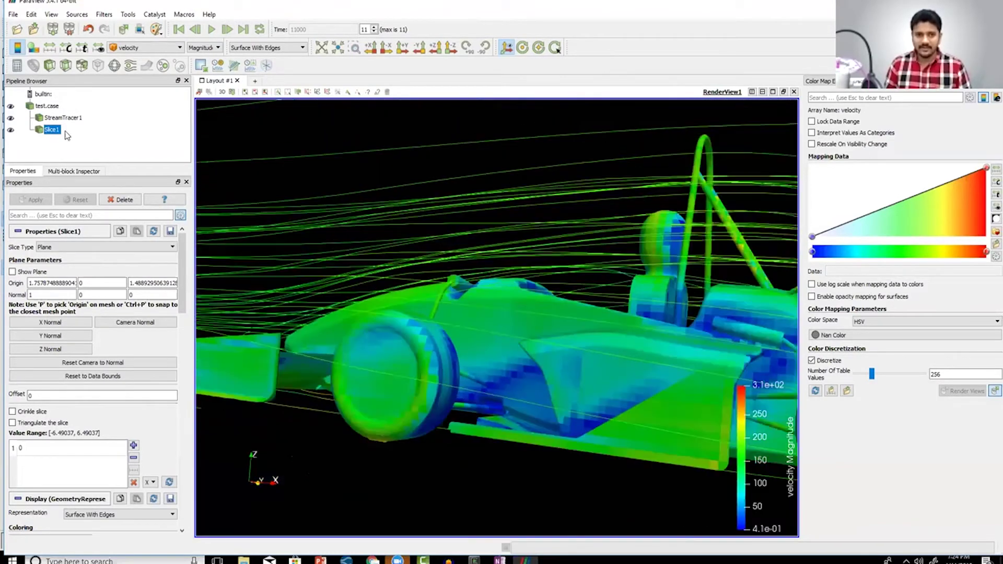
- Colour the test.case surface by pressure and view the whole car with its rear wing
click(52, 108)
click(145, 48)
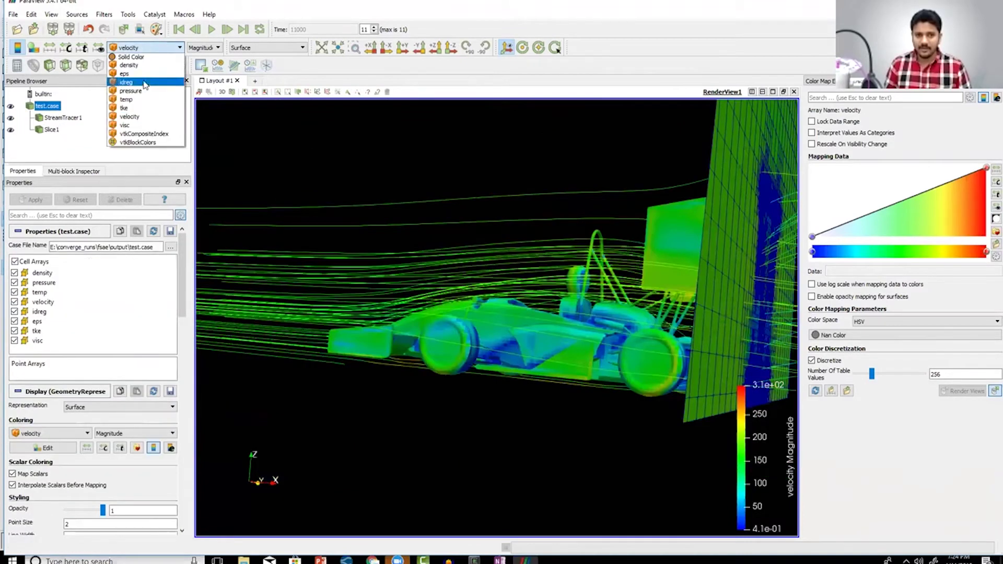
click(128, 82)
drag(528, 422, 706, 434)
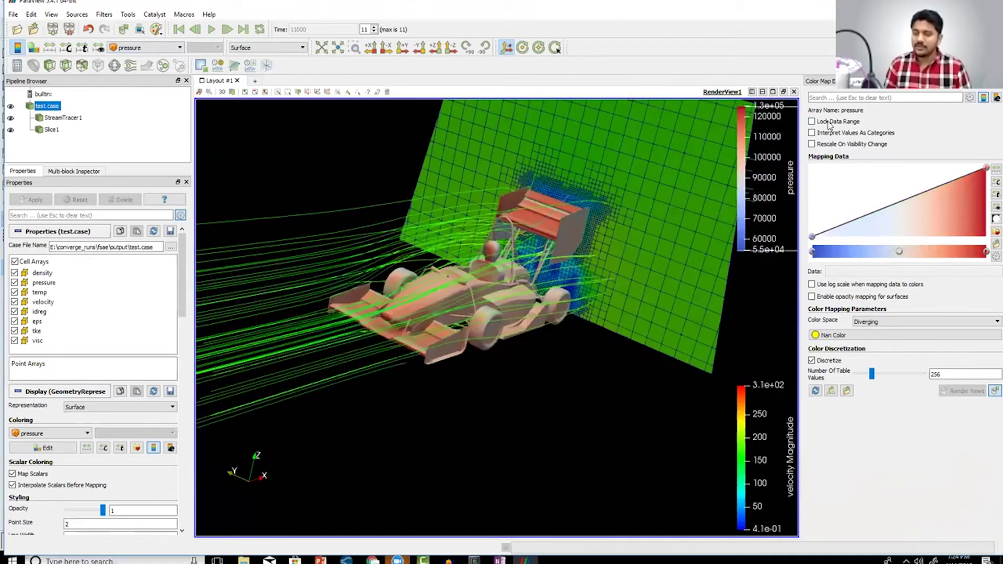
scroll(581, 350, up, 3)
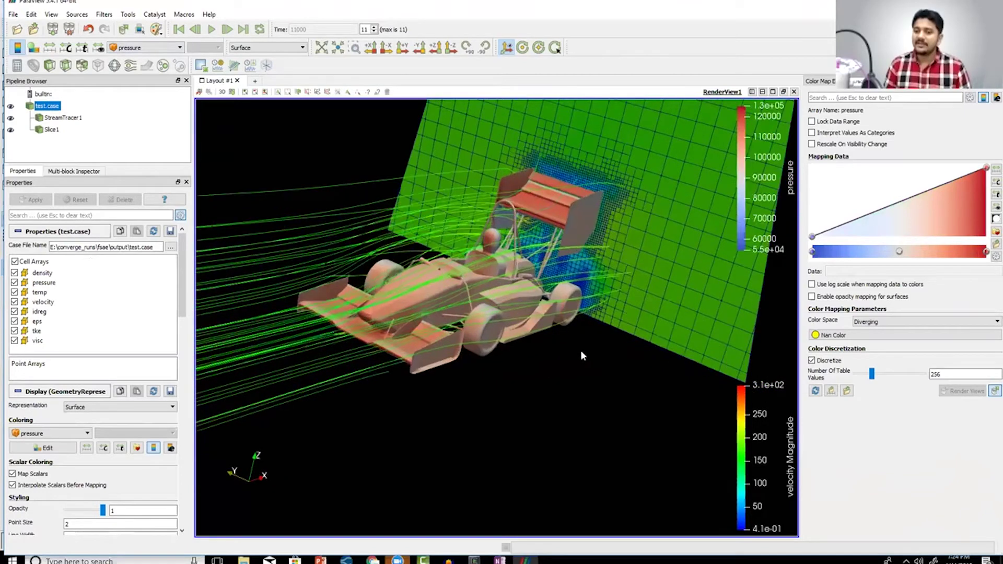
- Apply the Blue to Red Rainbow preset to the pressure colour map
scroll(781, 130, down, 3)
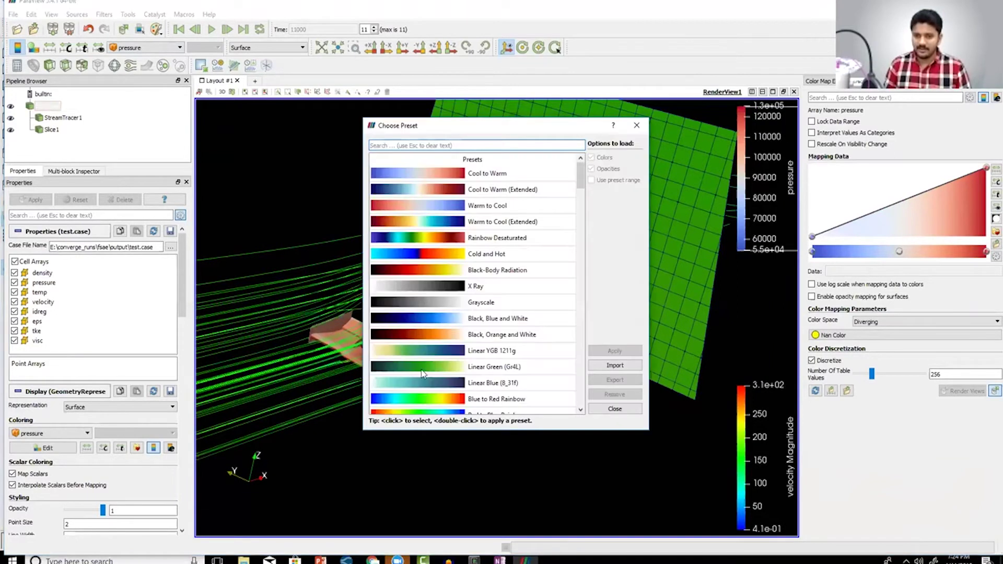
double_click(422, 399)
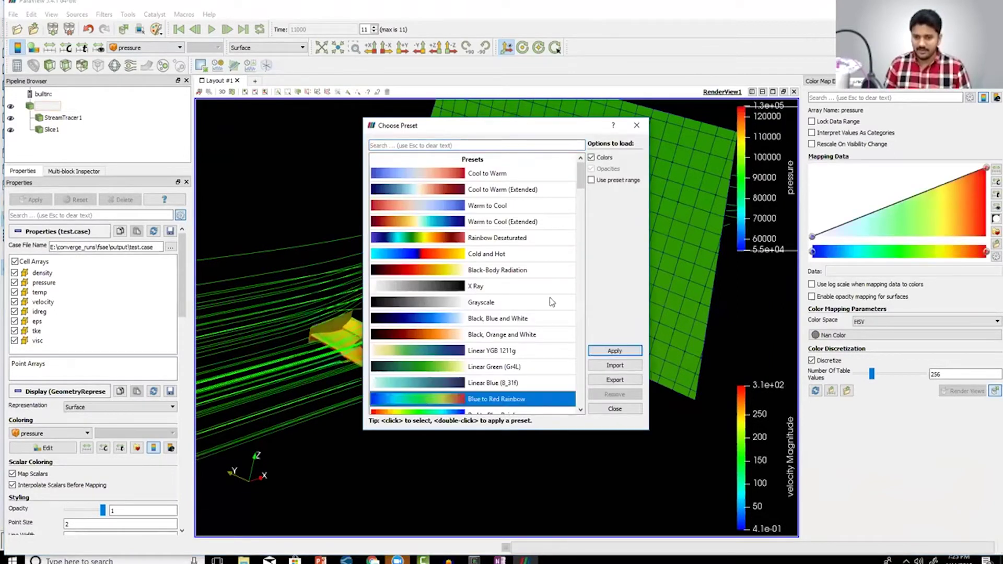
click(635, 127)
- Hide Slice1 so that only the streamlines and the pressure-coloured car remain in view
drag(469, 388, 235, 204)
click(11, 130)
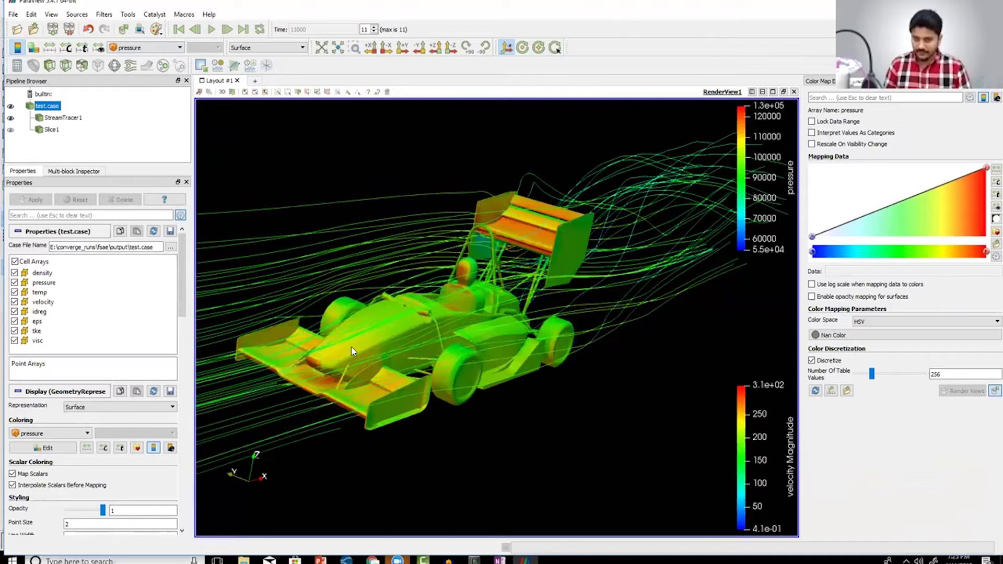
scroll(581, 209, up, 3)
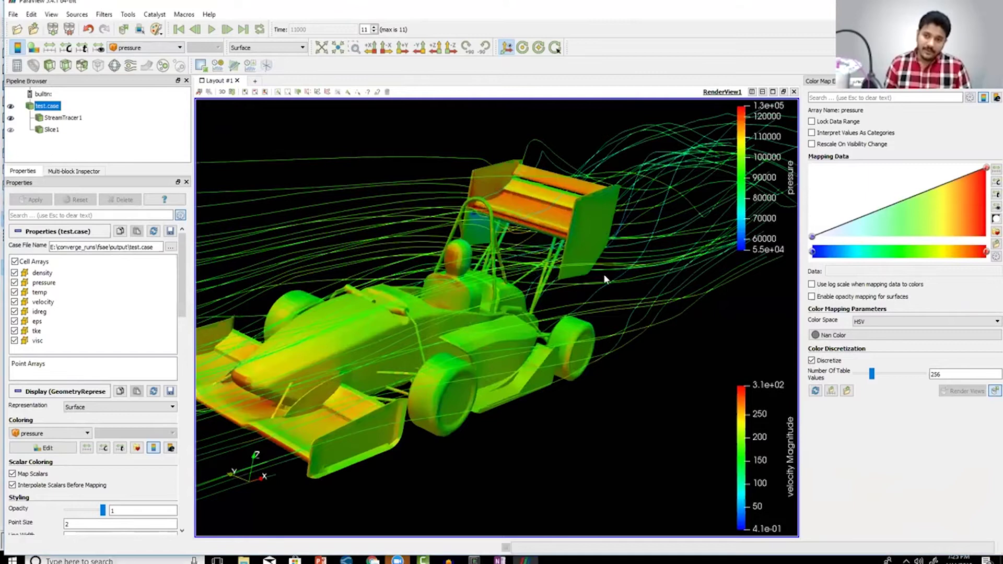
- Pick a rotation centre on the rear wing and examine the pressure on its underside and upper surfaces
drag(565, 261, 456, 104)
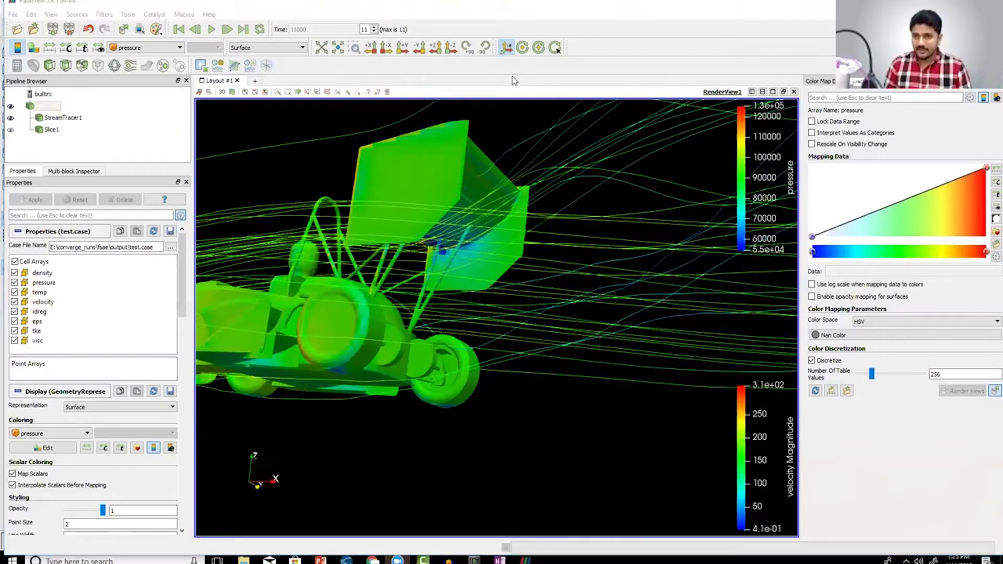
click(555, 48)
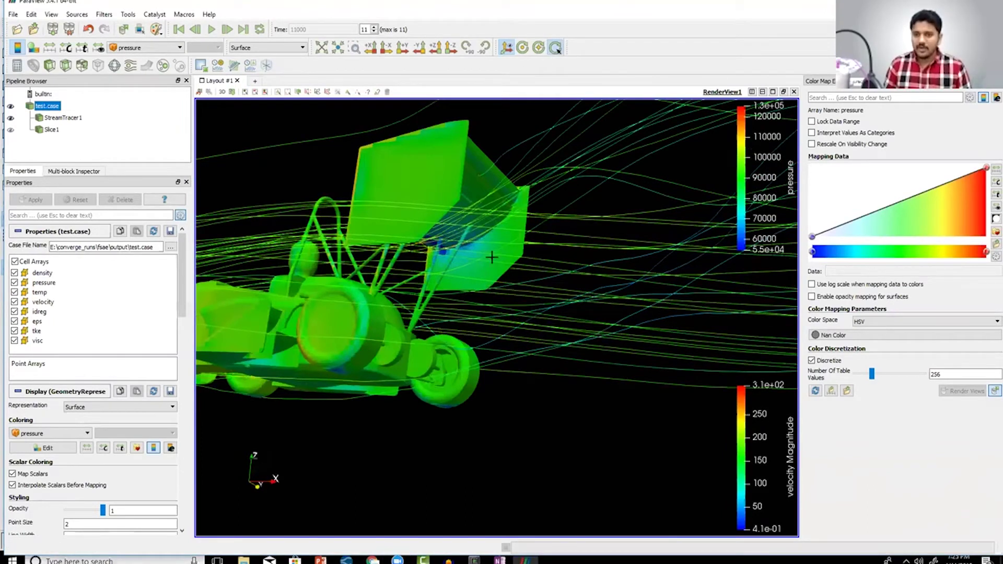
click(485, 191)
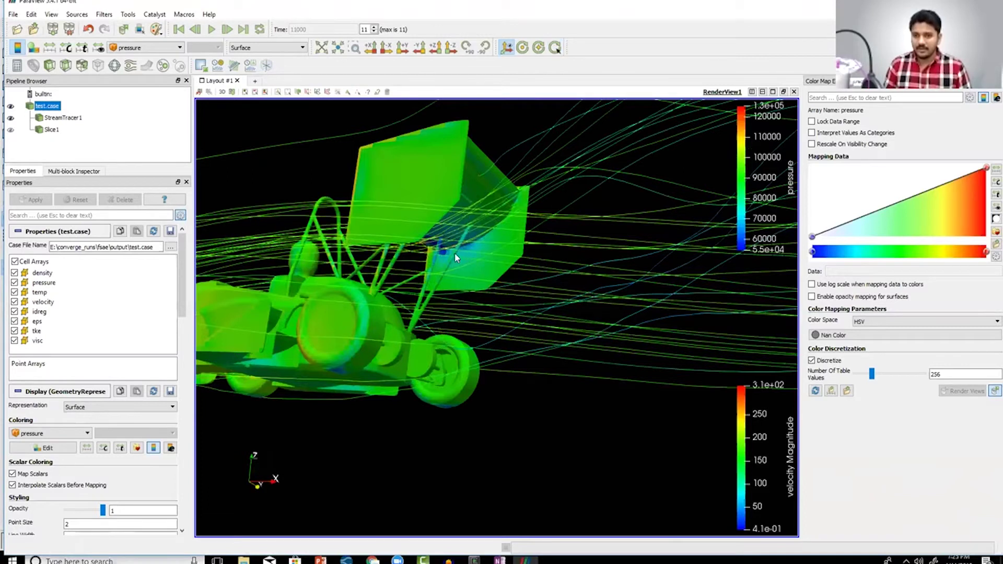
drag(455, 253, 556, 248)
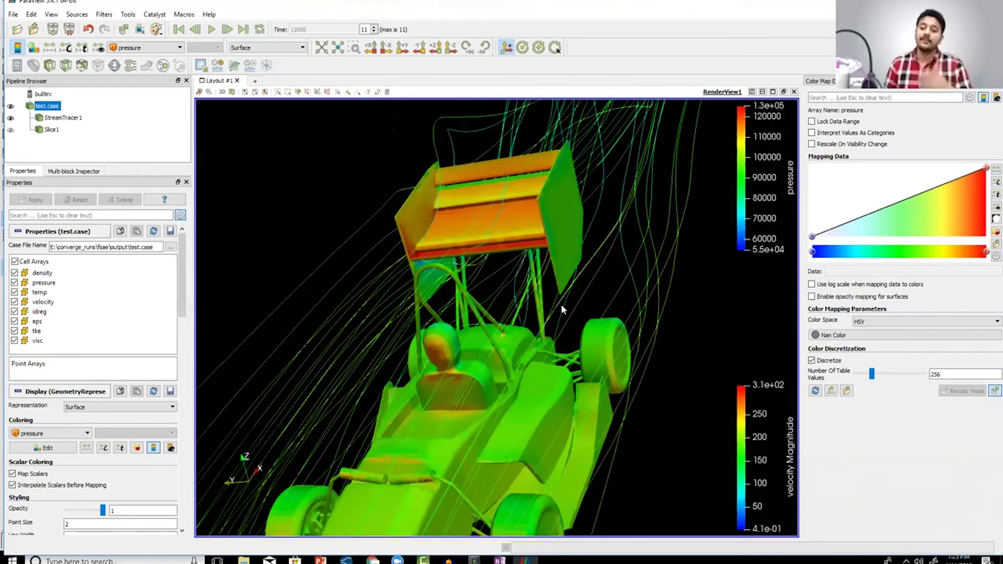
scroll(533, 349, up, 10)
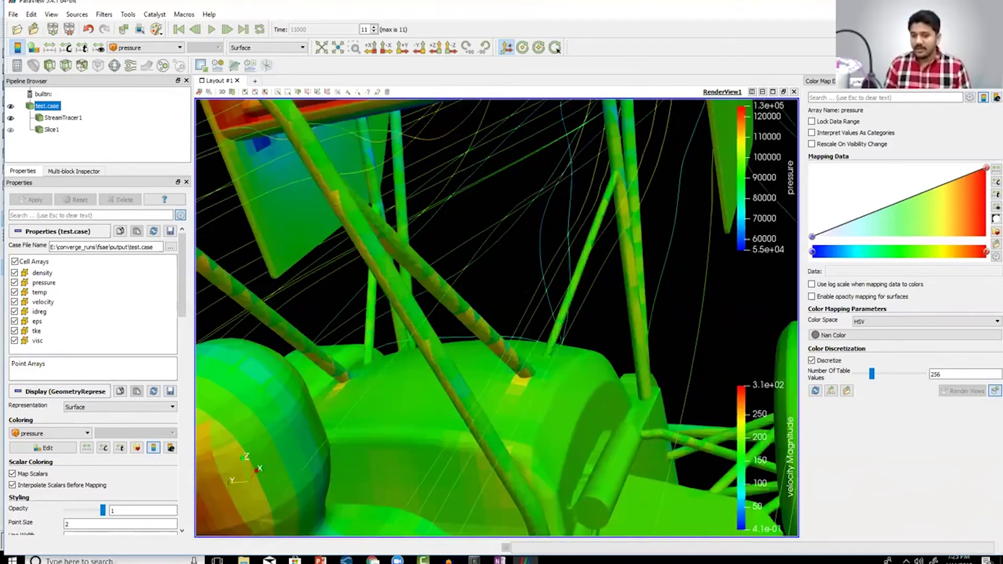
- Examine the surface pressure on the nose, front wing, wheels and rear wing from above and from several front angles
scroll(572, 223, down, 10)
drag(548, 293, 515, 334)
scroll(515, 335, down, 4)
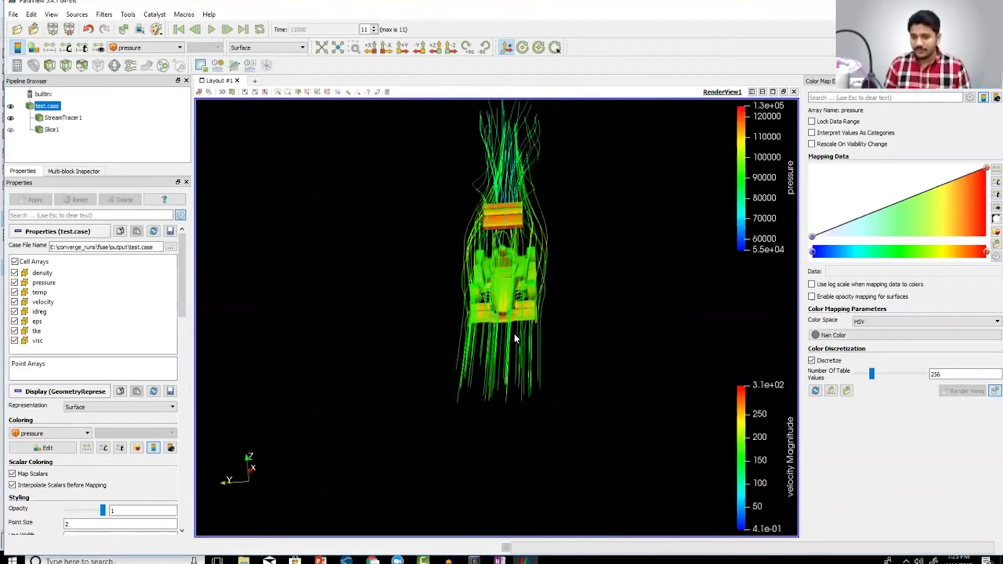
scroll(514, 334, up, 8)
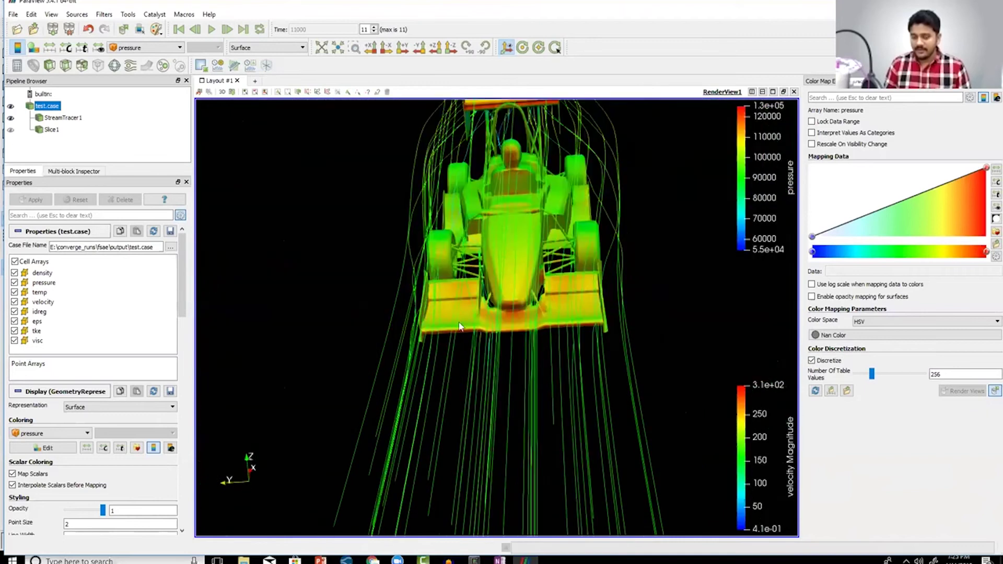
drag(458, 306, 504, 322)
drag(563, 331, 590, 435)
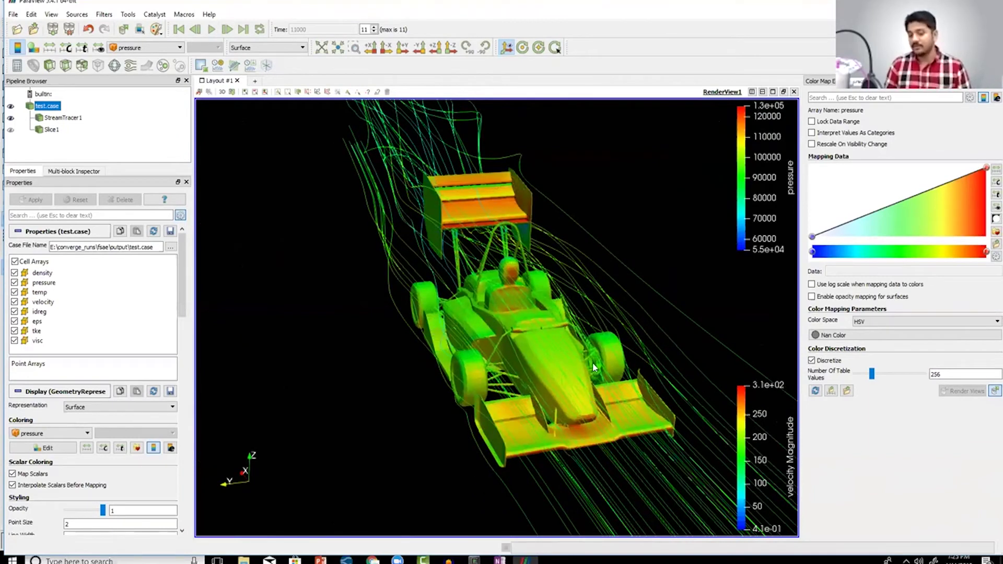
drag(556, 355, 575, 340)
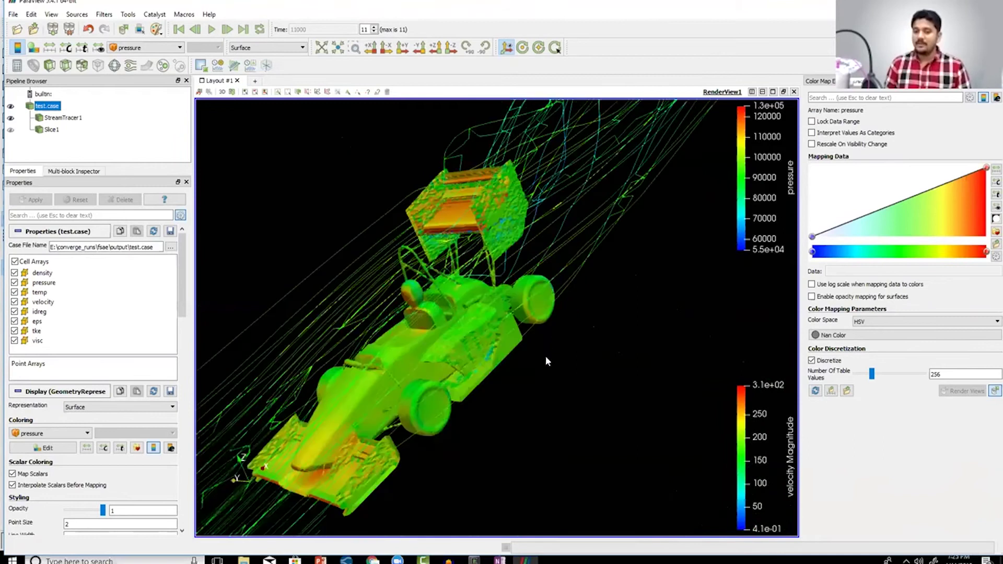
drag(547, 358, 515, 333)
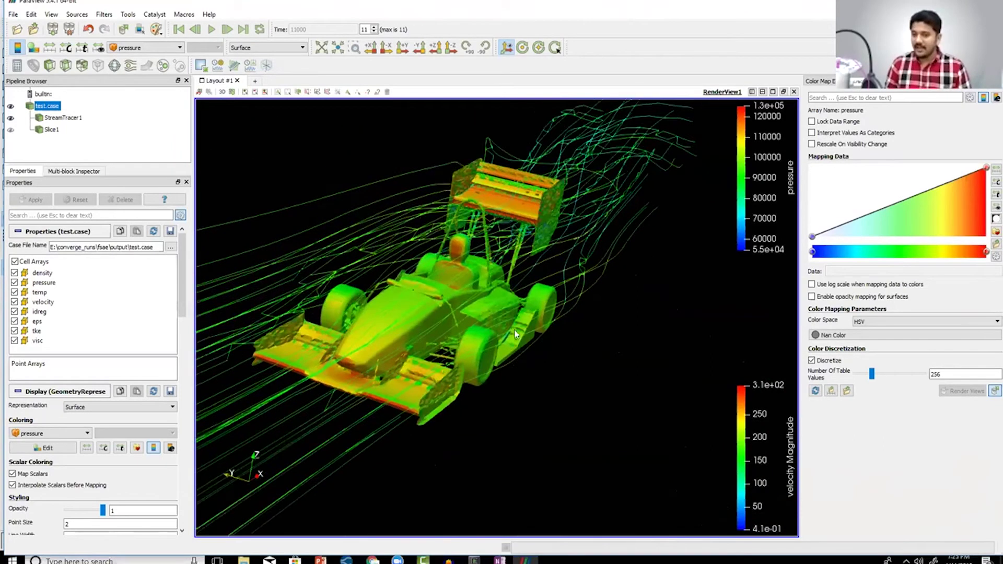
scroll(544, 329, up, 5)
drag(624, 333, 618, 335)
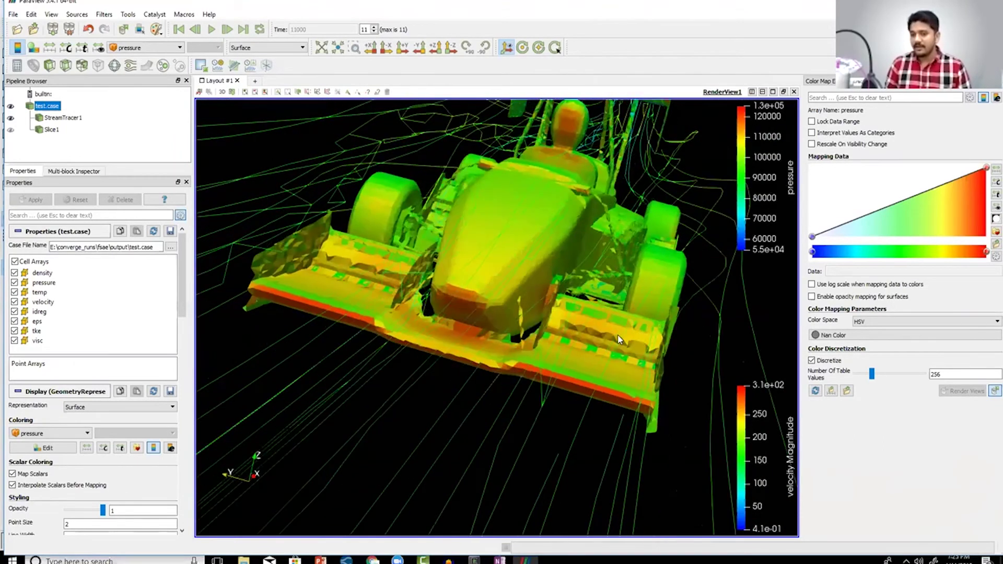
scroll(619, 339, up, 2)
scroll(470, 183, down, 8)
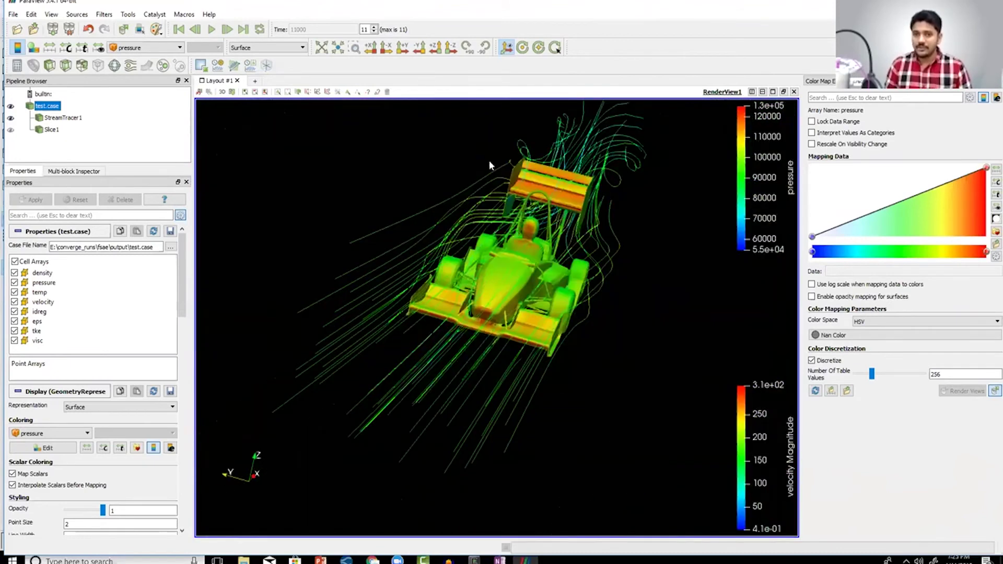
- View the car head-on from the front in the -X direction, with both wings filling the view
click(372, 49)
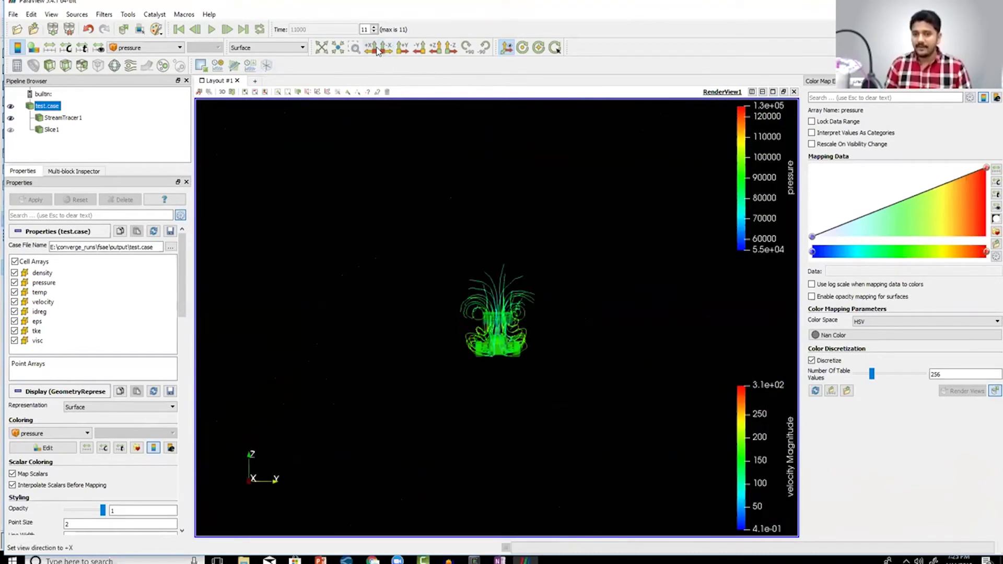
click(386, 48)
scroll(470, 365, up, 4)
middle_drag(480, 374, 477, 292)
scroll(486, 308, up, 5)
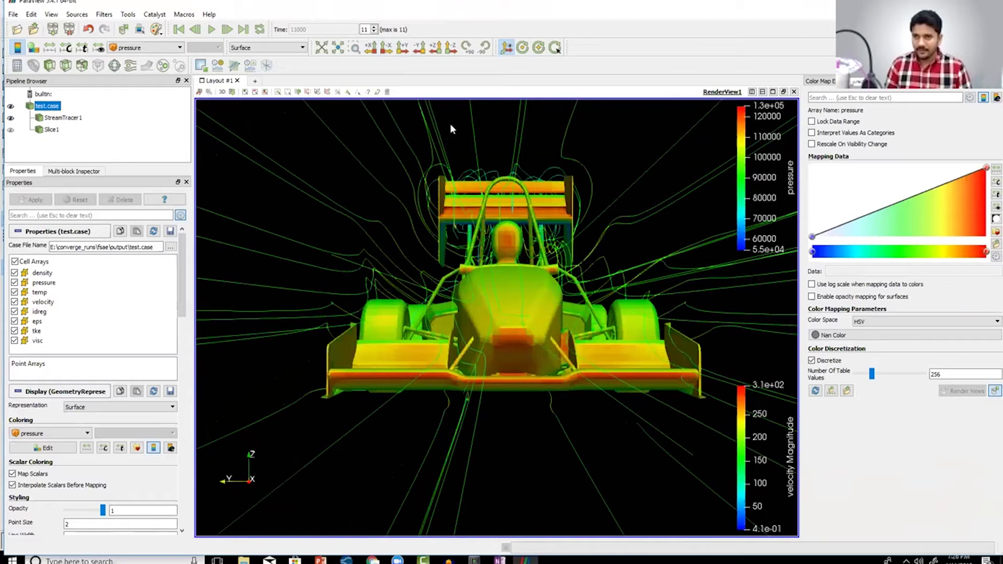
- Sketch red flow arrows from the front wing around and inside the front wheels, and clear the annotations
key(ctrl+2)
mouse_move(353, 366)
mouse_down()
mouse_move(348, 296)
mouse_move(359, 303)
mouse_up()
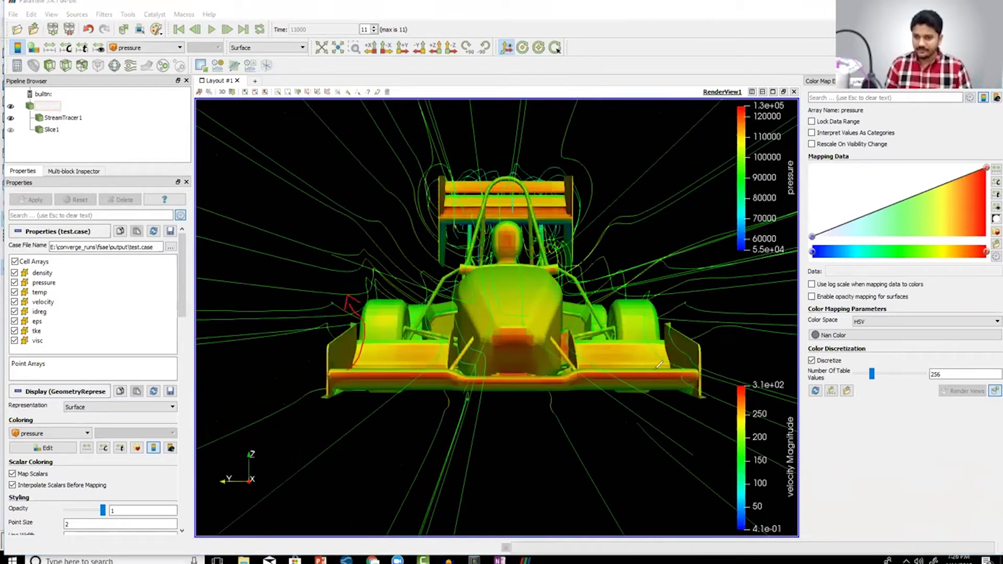
drag(654, 369, 665, 291)
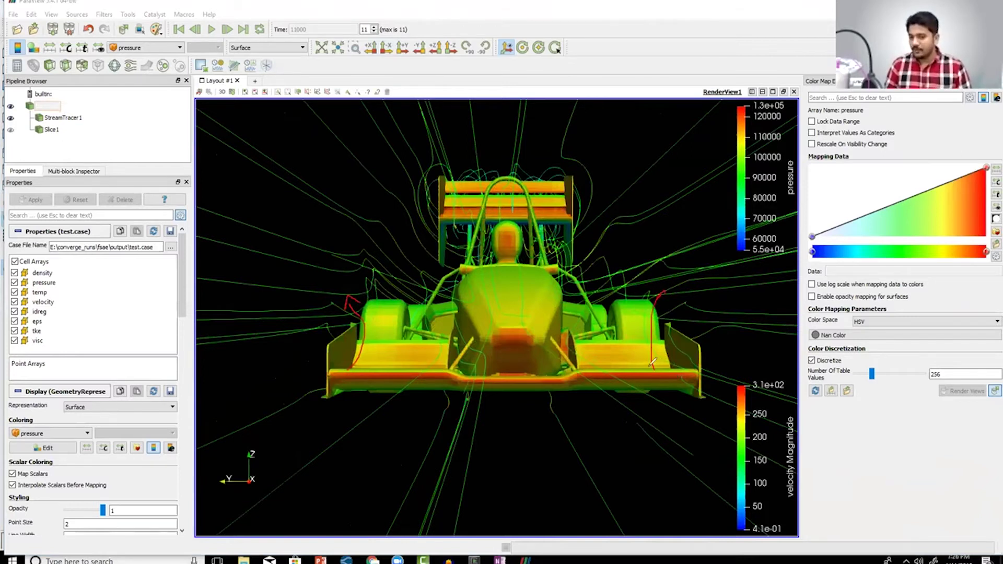
drag(647, 367, 638, 344)
drag(600, 305, 655, 365)
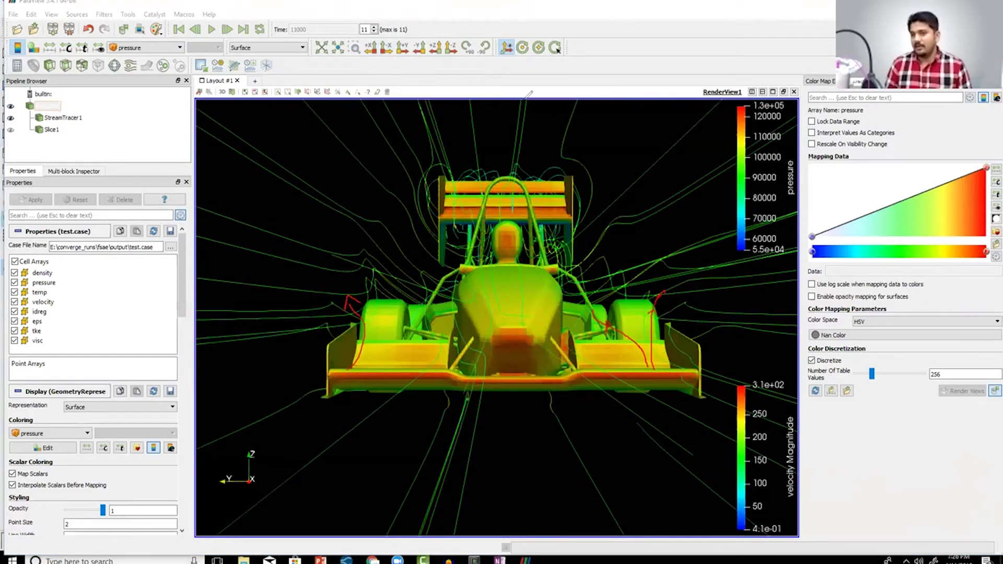
key(e)
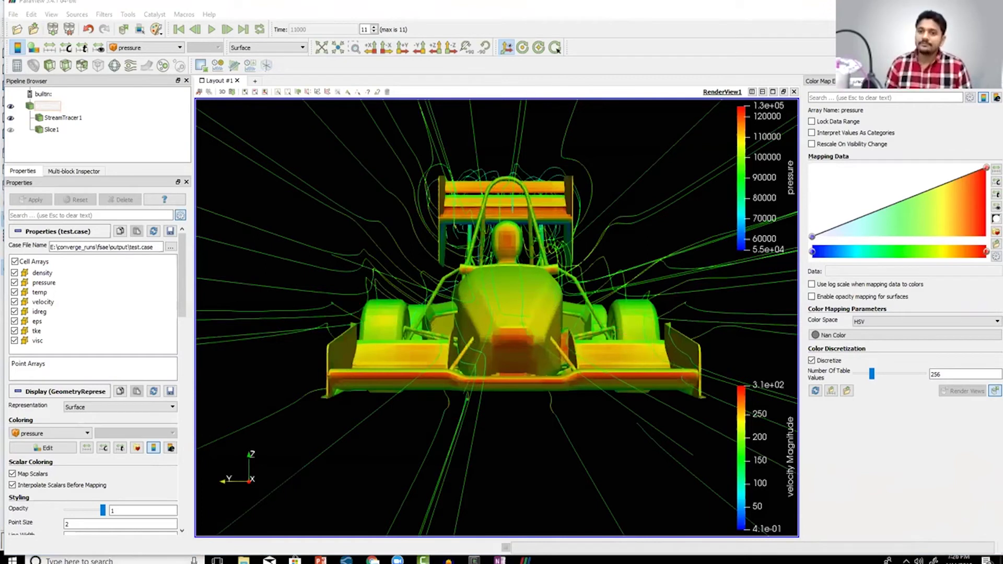
- Return to an oblique view of the whole car and show Slice1 again behind it
scroll(565, 226, up, 6)
scroll(565, 226, down, 11)
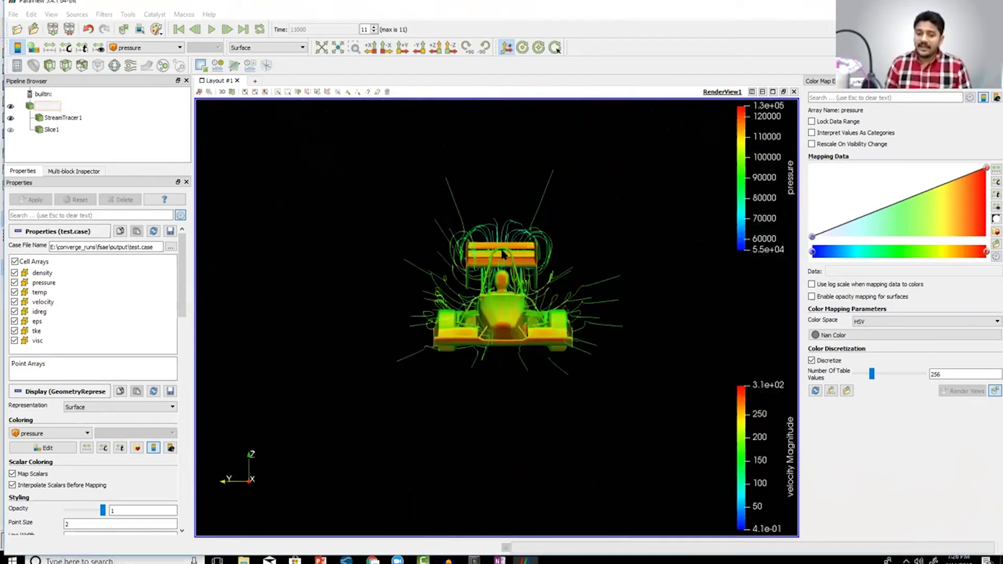
drag(490, 323, 462, 336)
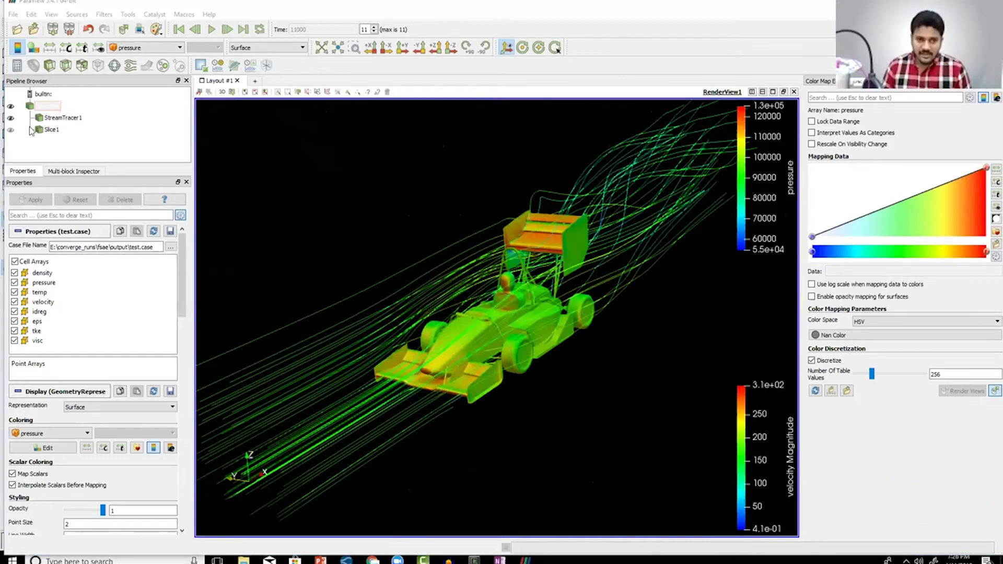
click(11, 130)
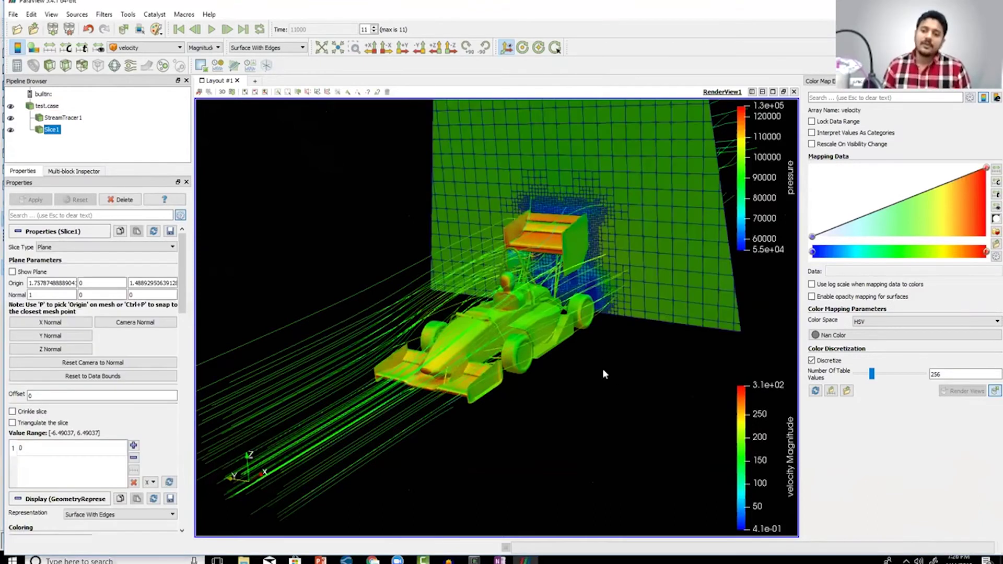
drag(271, 193, 302, 204)
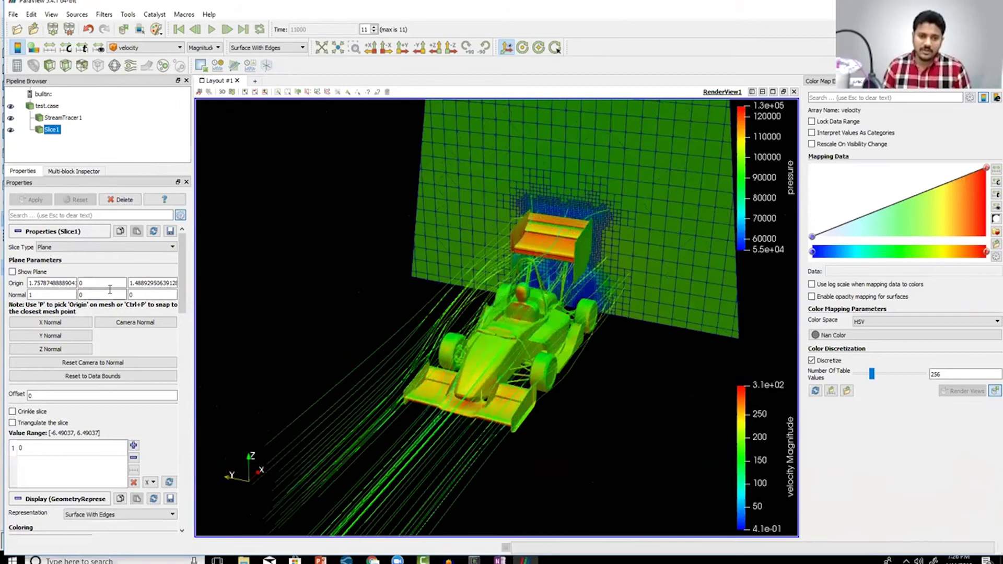
- Move the Slice1 plane forward to an X origin of about 1.33 and hide the StreamTracer1 streamlines and plane outline
click(12, 272)
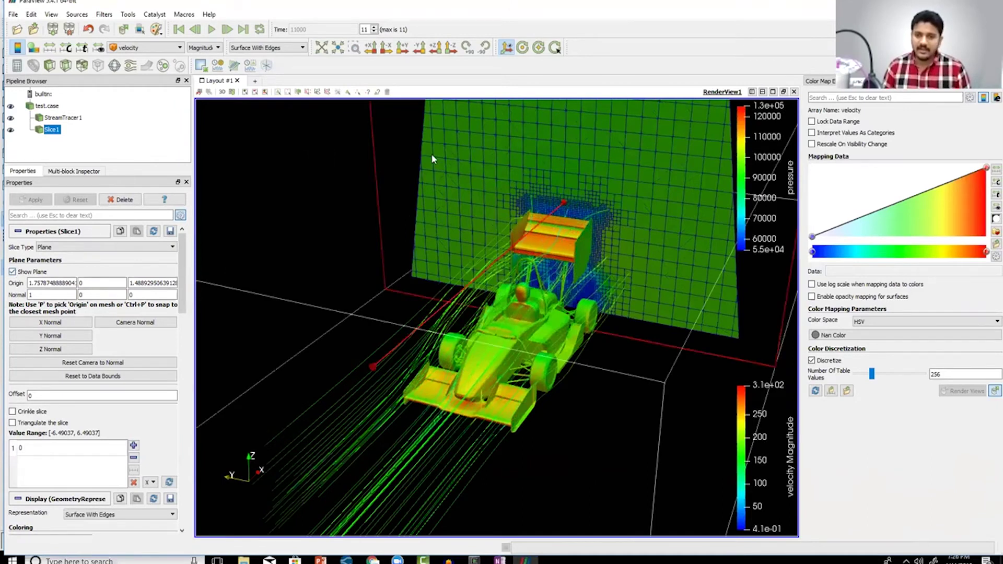
drag(462, 183, 408, 206)
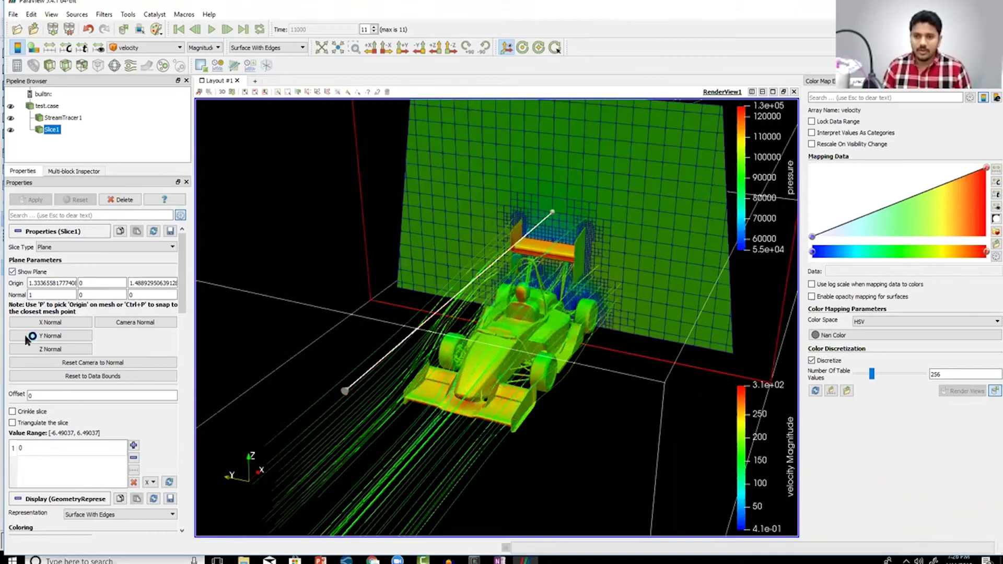
click(11, 118)
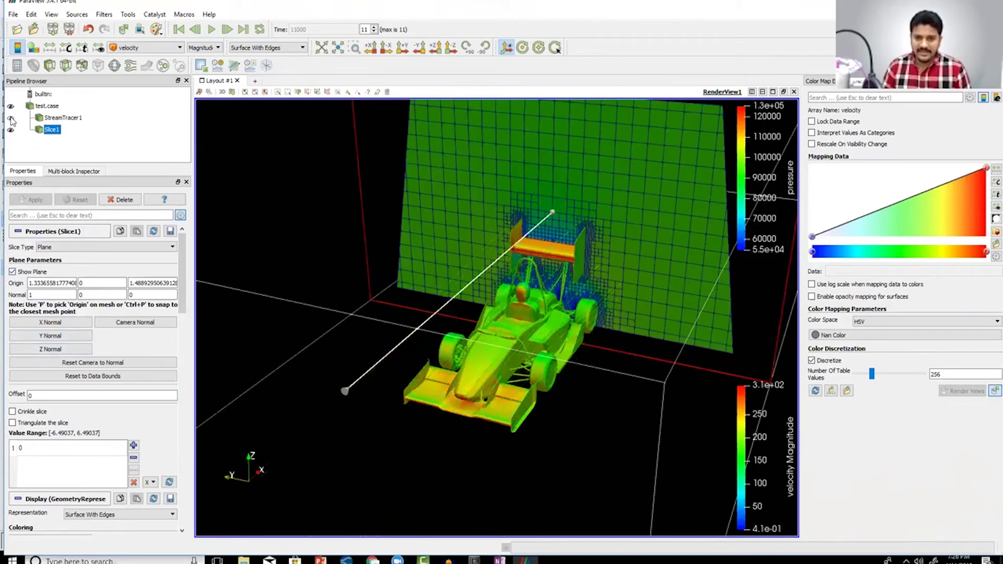
click(12, 272)
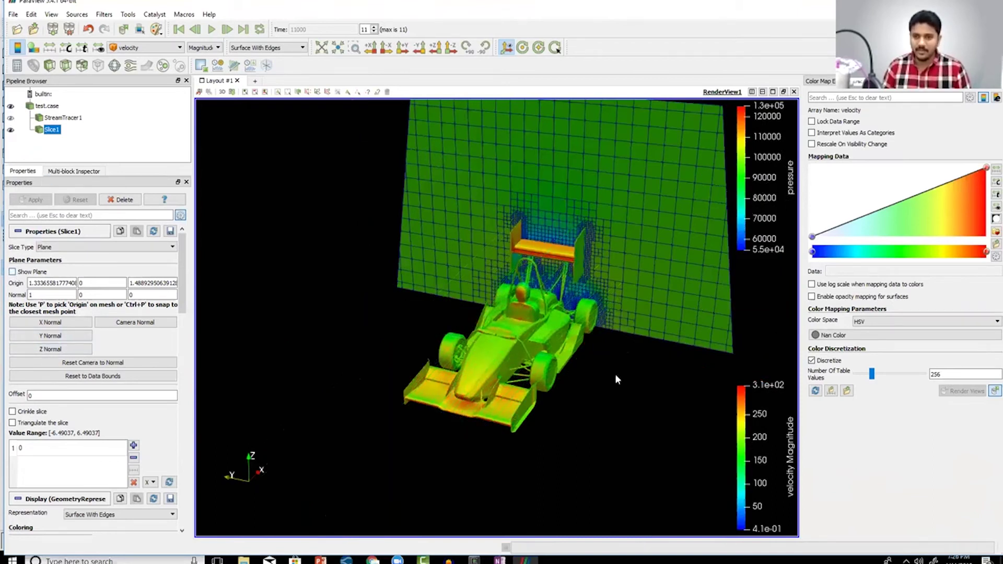
- View the slice mesh from behind the car and change the Slice1 representation to Surface
drag(631, 376, 643, 375)
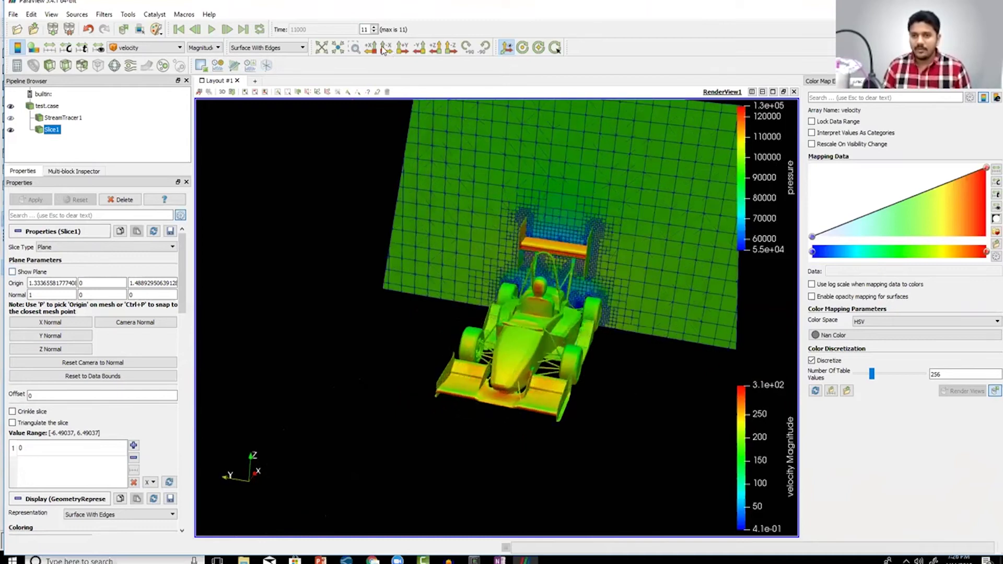
click(384, 48)
scroll(529, 434, up, 5)
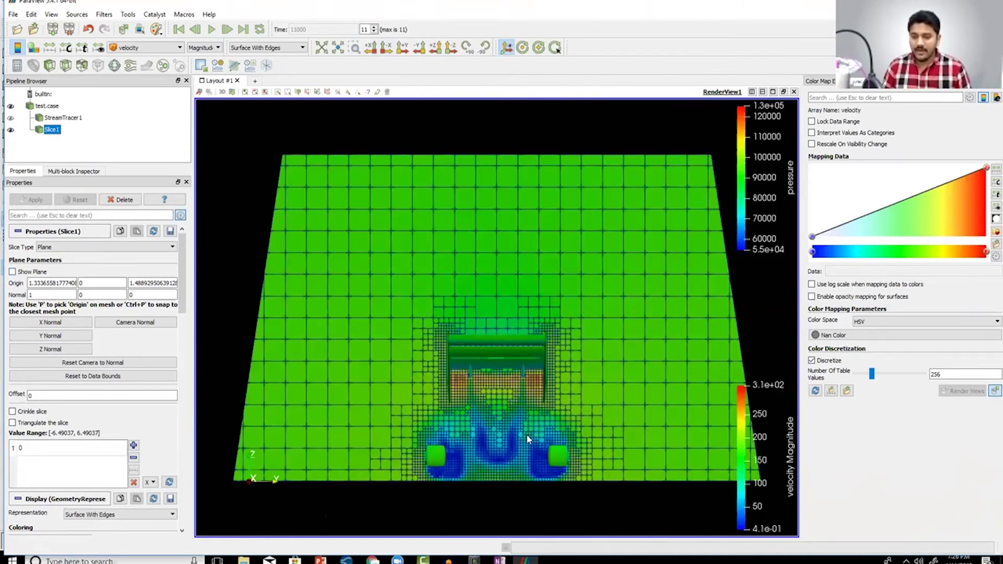
scroll(537, 406, up, 5)
scroll(513, 371, down, 4)
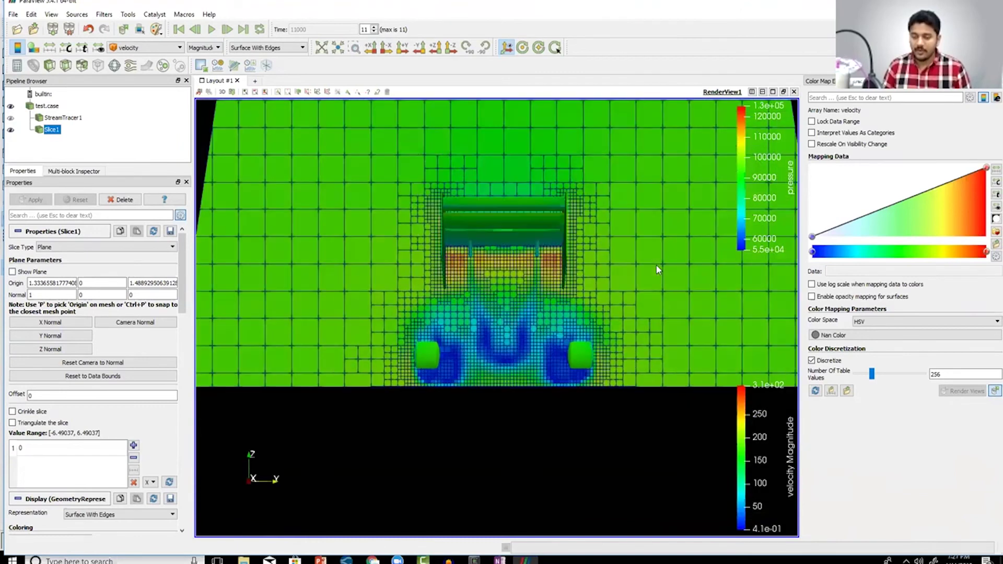
scroll(575, 339, down, 3)
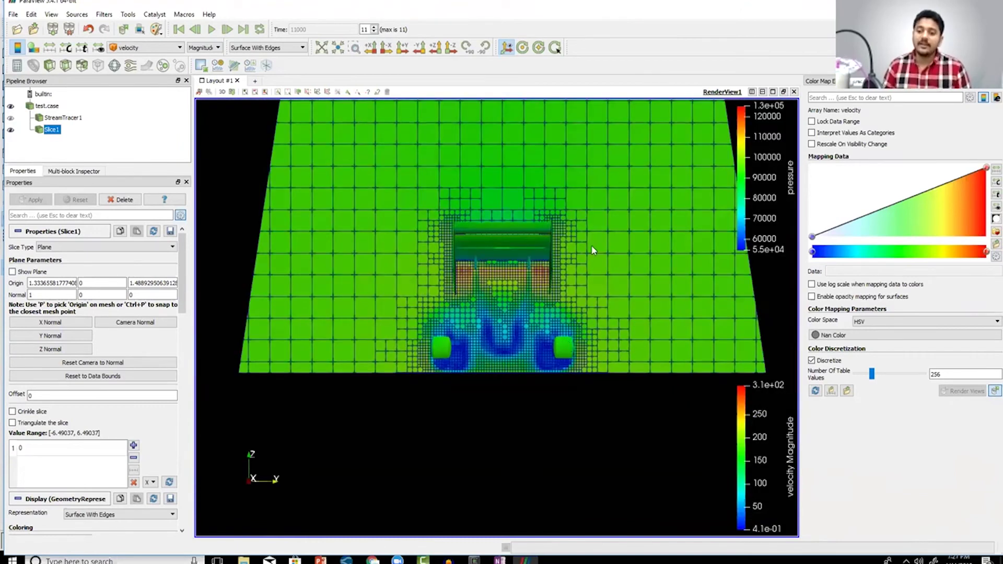
click(286, 47)
click(280, 85)
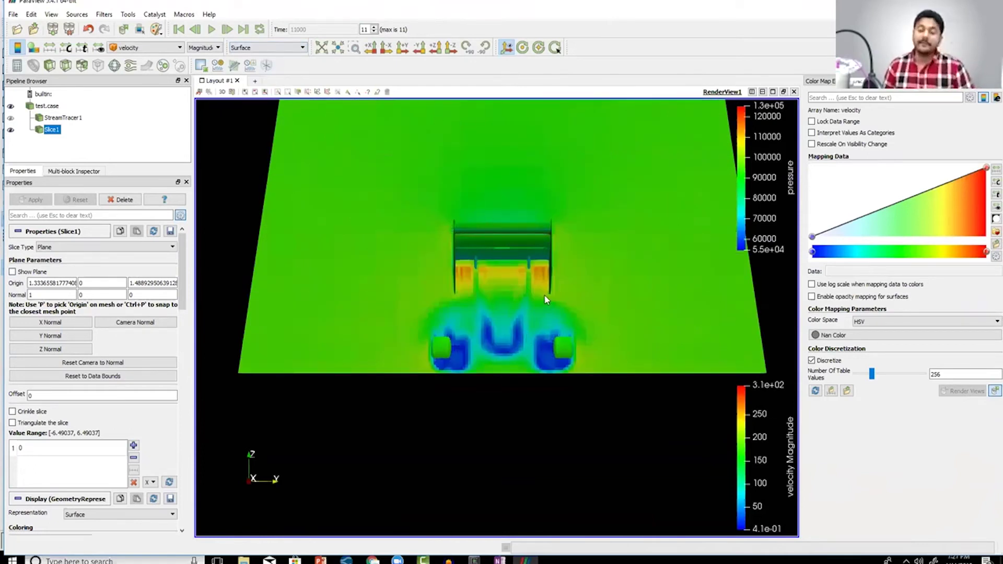
- Change the Slice1 representation to Surface With Edges to show the mesh behind the car, and dismiss the desktop notification
click(296, 50)
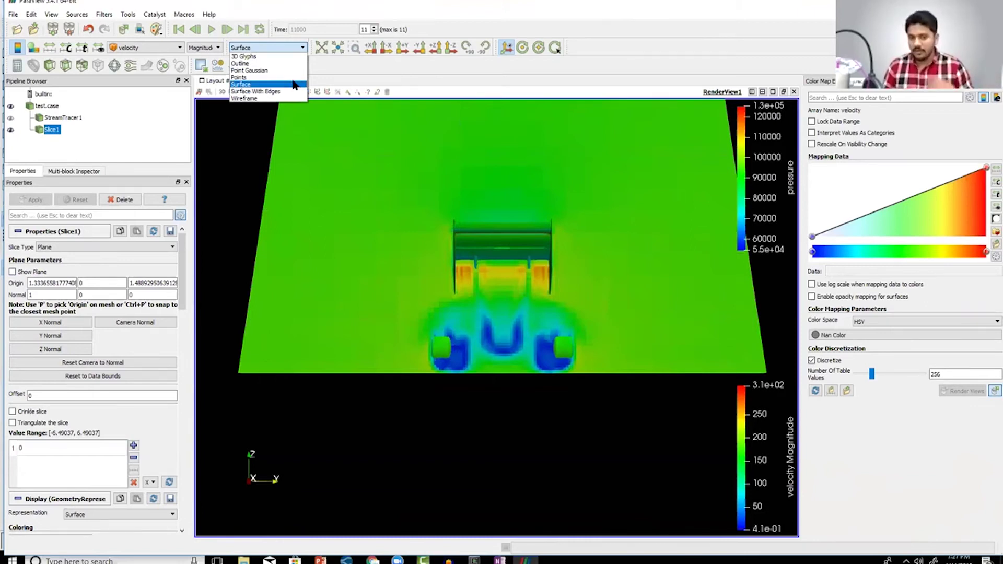
click(294, 84)
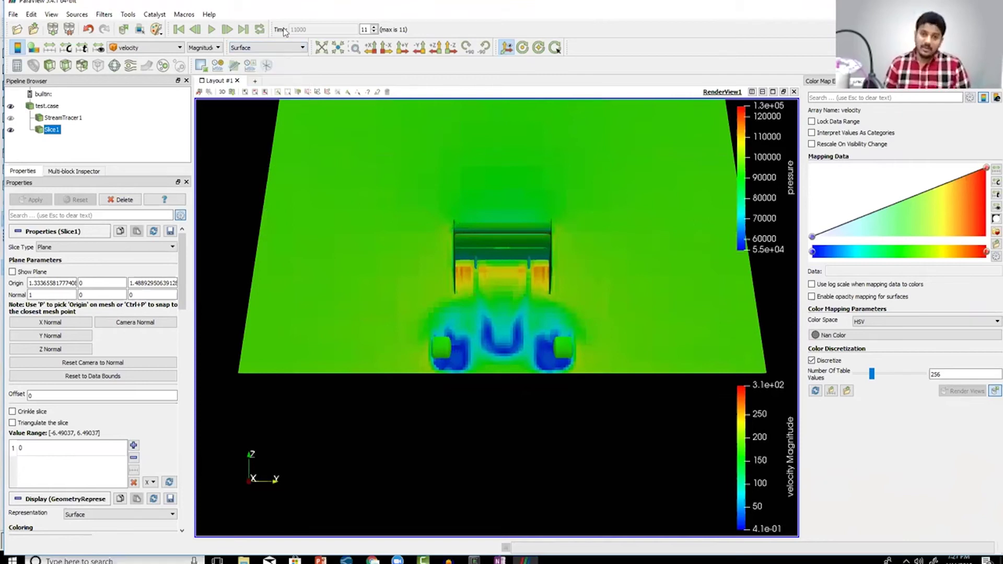
click(281, 48)
click(280, 92)
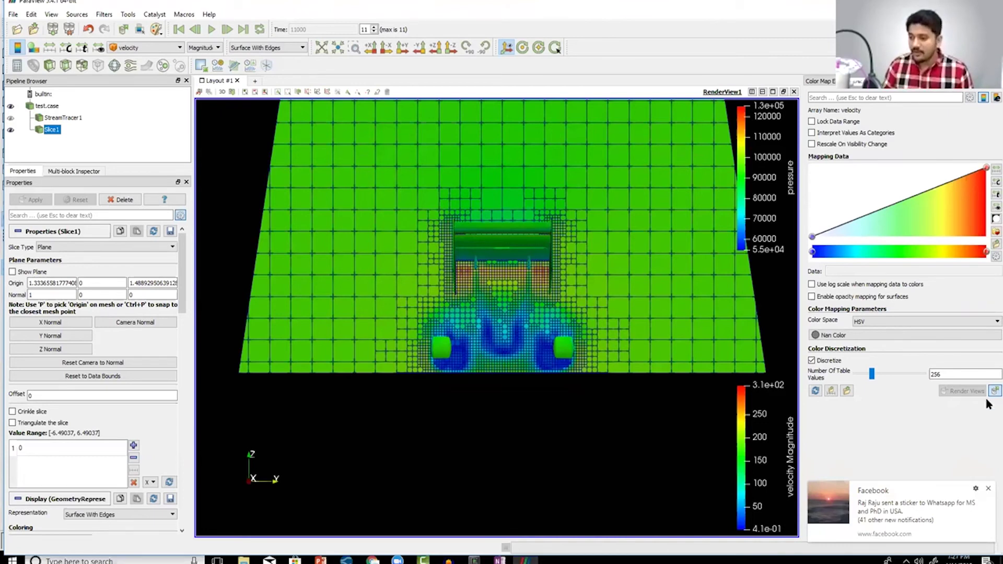
click(989, 490)
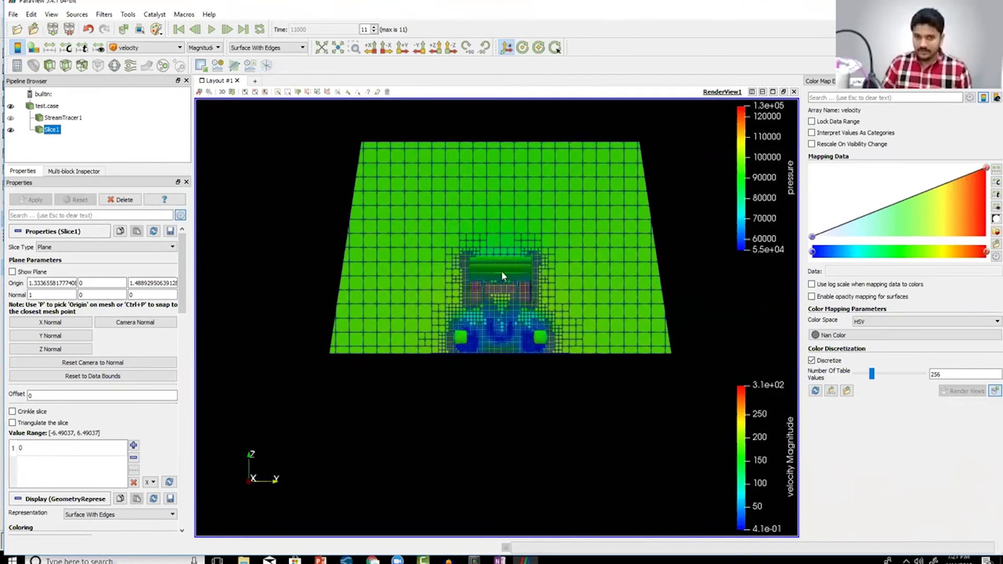
- Show the Slice1 plane outline and reorient the slice to a Y normal so it cuts lengthwise through the car
click(52, 349)
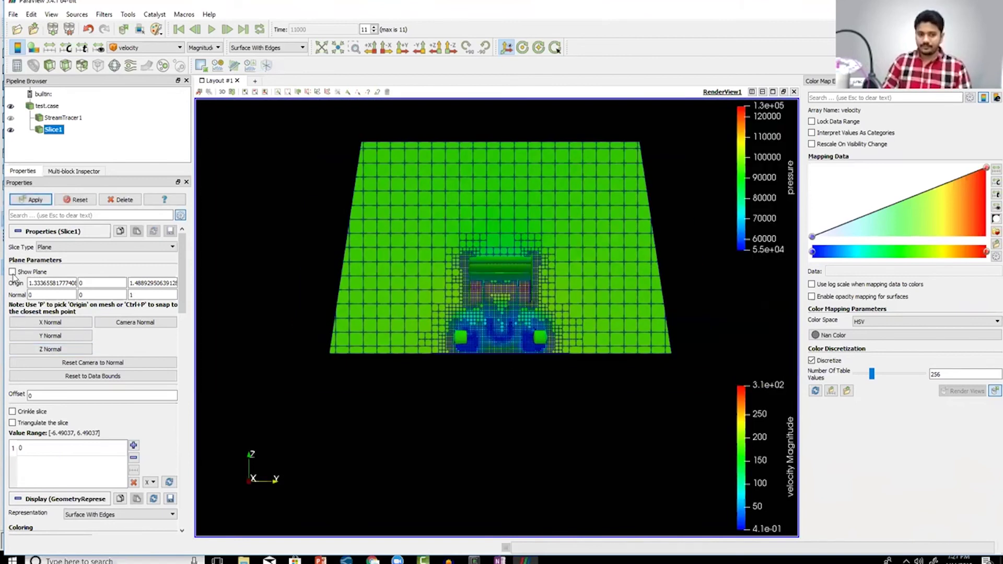
click(12, 272)
scroll(394, 409, up, 5)
scroll(394, 409, down, 8)
drag(394, 409, 588, 397)
click(36, 339)
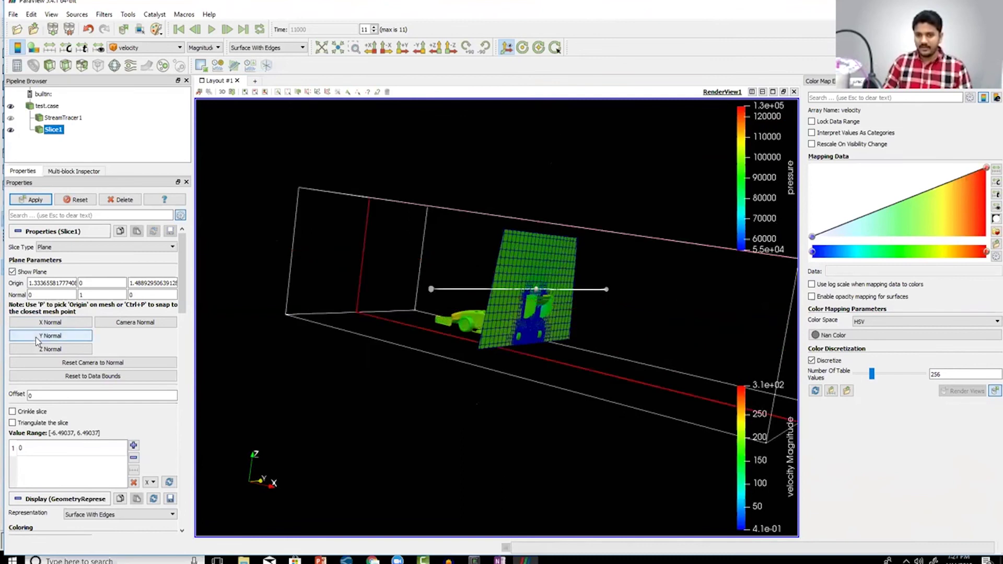
click(33, 201)
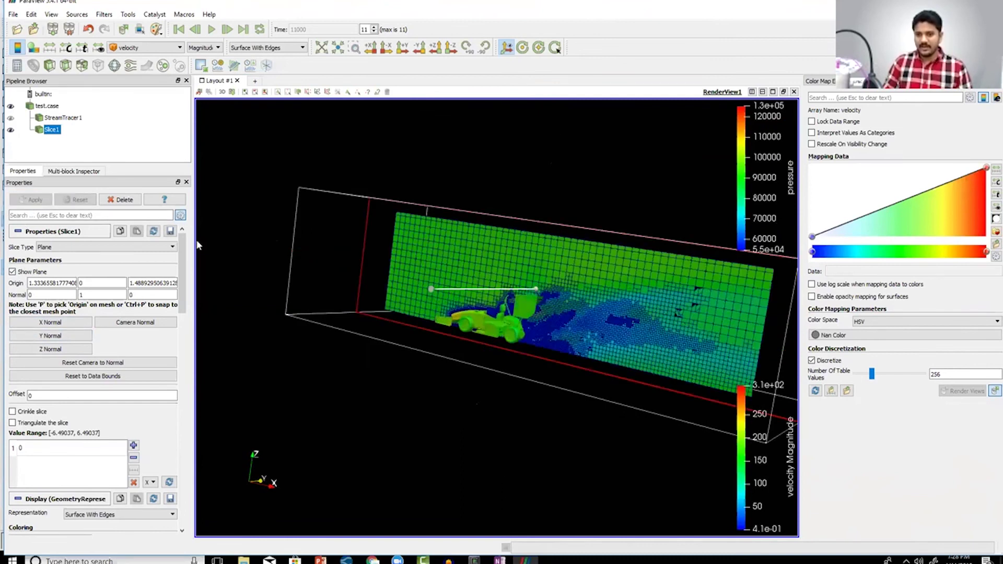
- Hide the slice plane outline in a side view of the car and wake, and change the Slice1 representation to Surface
drag(583, 404, 640, 390)
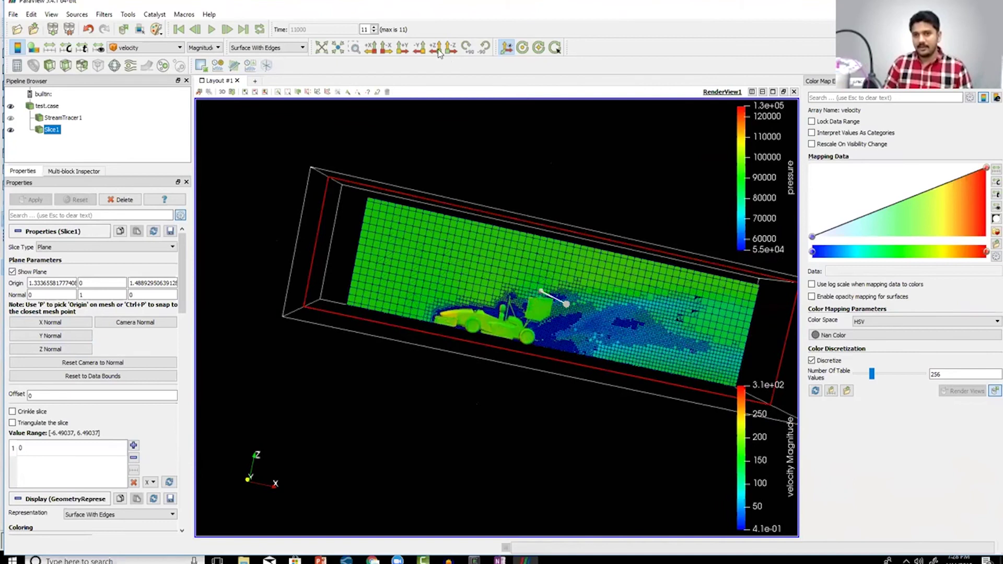
click(403, 49)
click(405, 53)
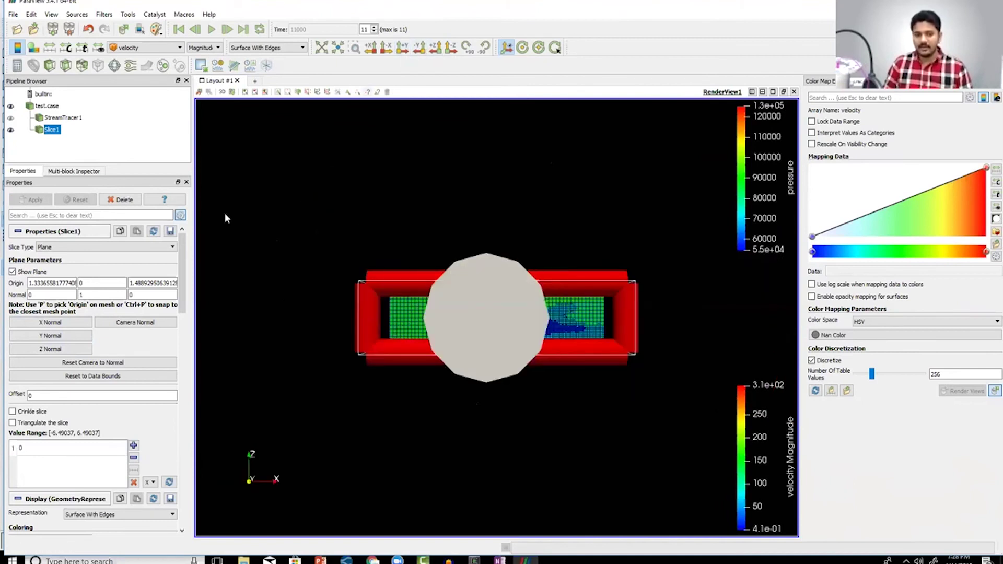
click(12, 272)
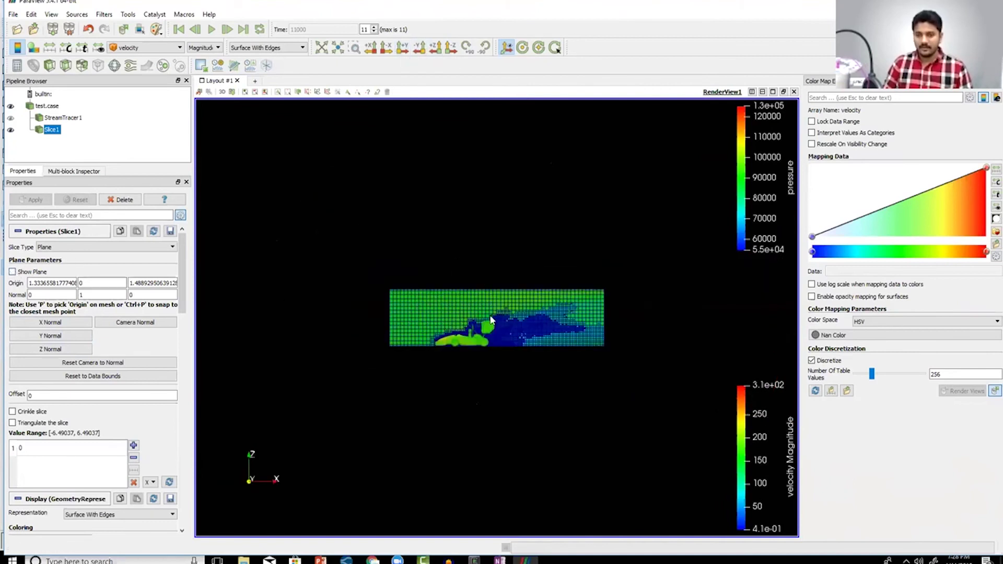
scroll(506, 446, up, 10)
middle_drag(475, 330, 468, 295)
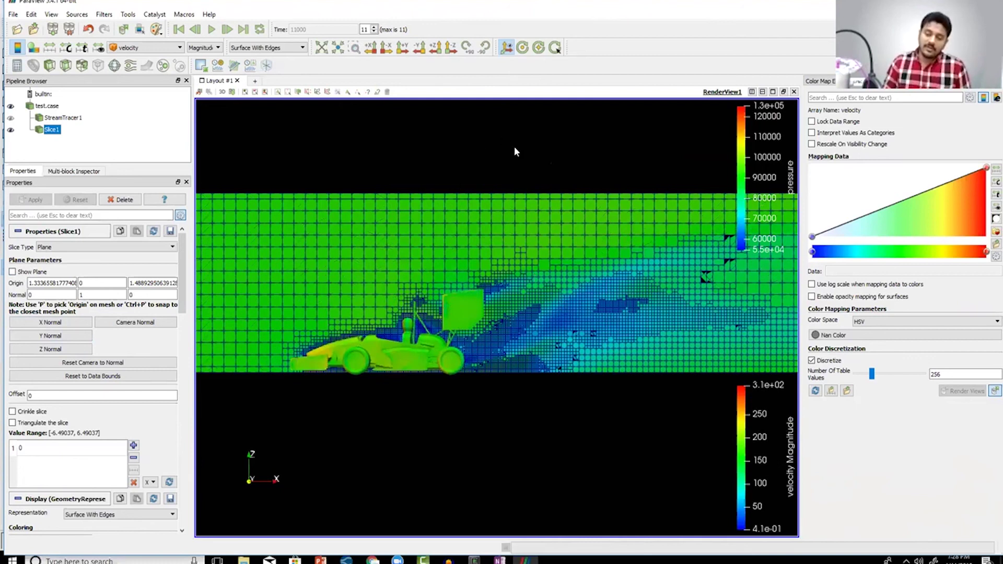
click(244, 49)
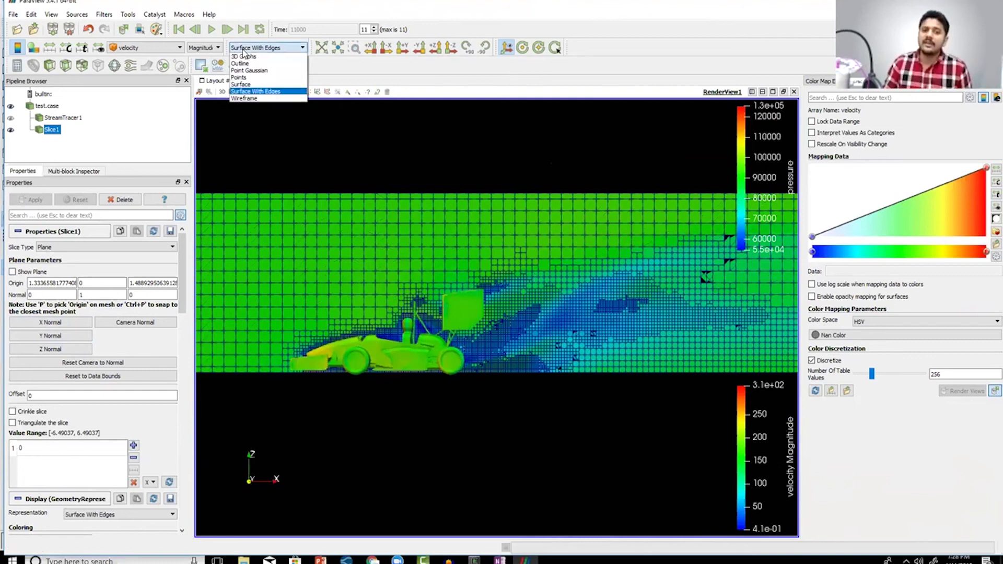
click(256, 84)
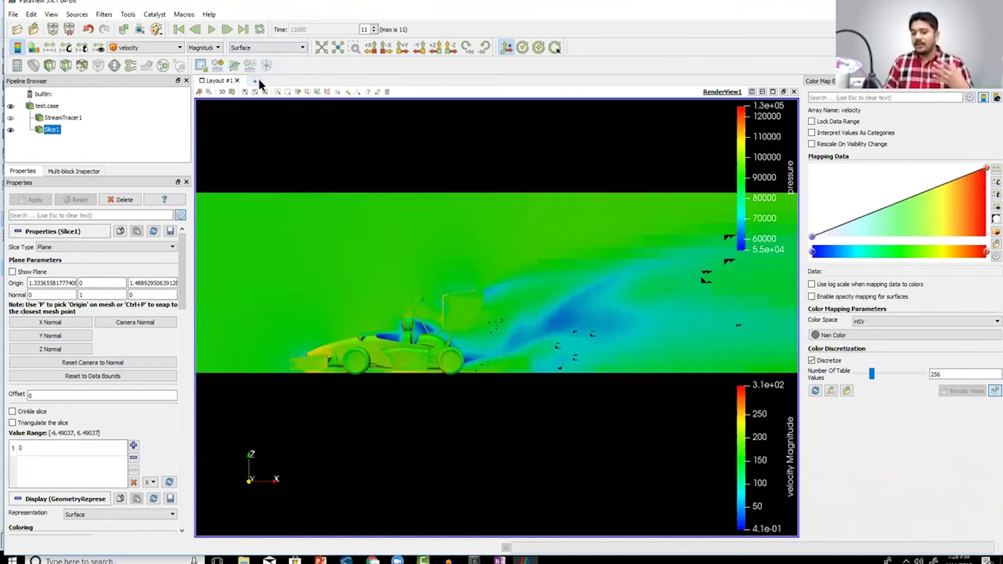
- Show the slice plane again and shift Slice1 sideways to a Y origin of about -0.089
click(26, 272)
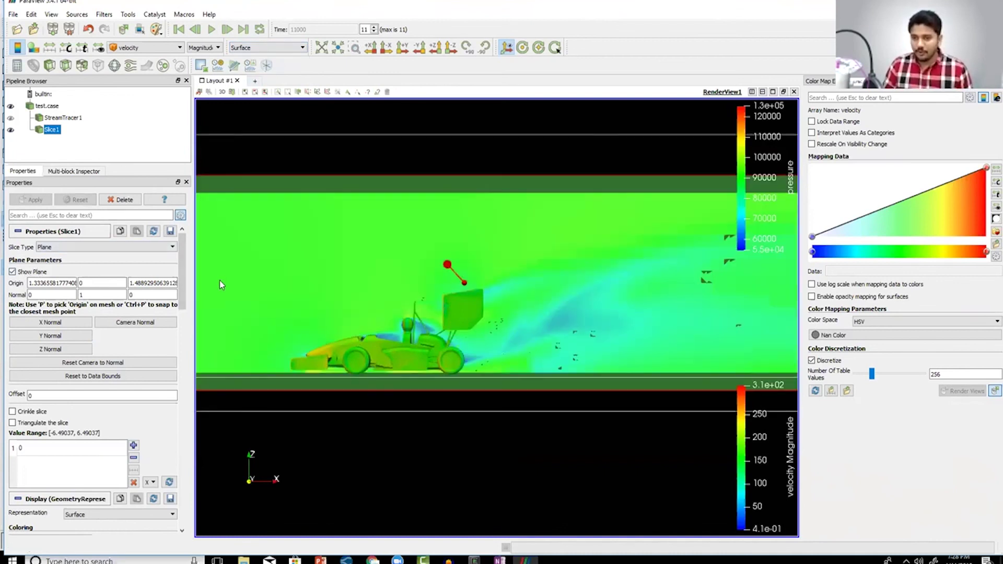
click(219, 281)
click(32, 200)
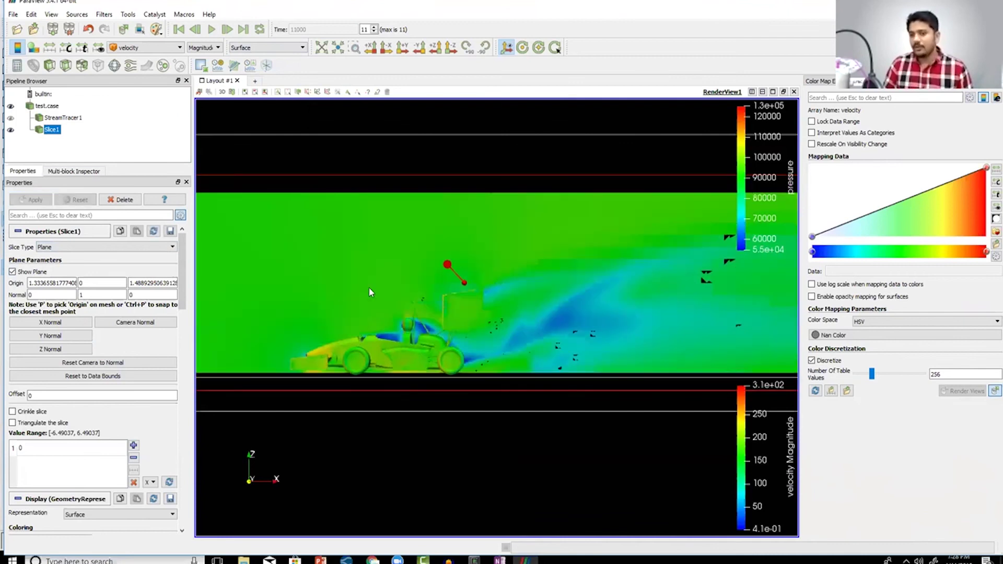
drag(530, 418, 497, 435)
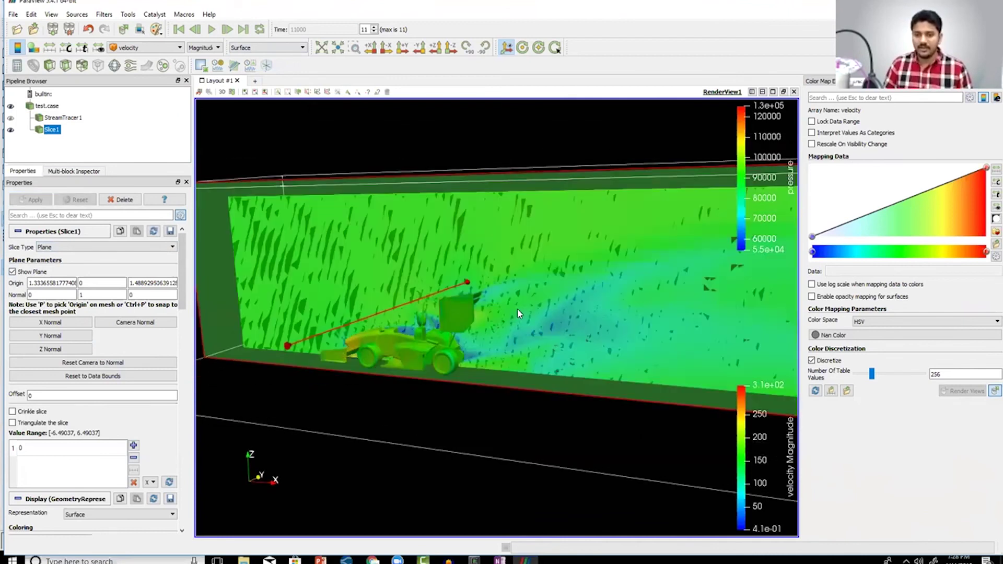
drag(520, 315, 515, 312)
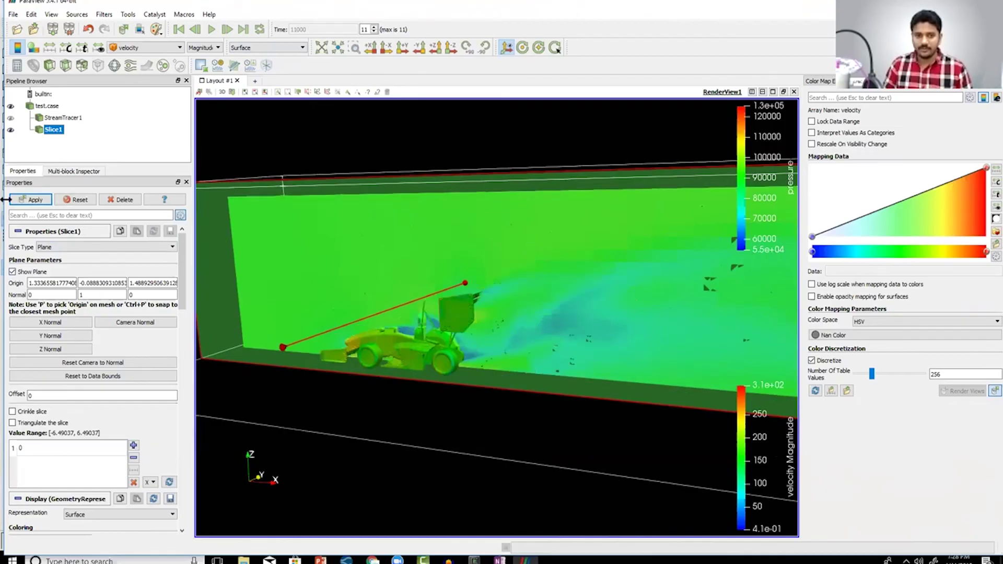